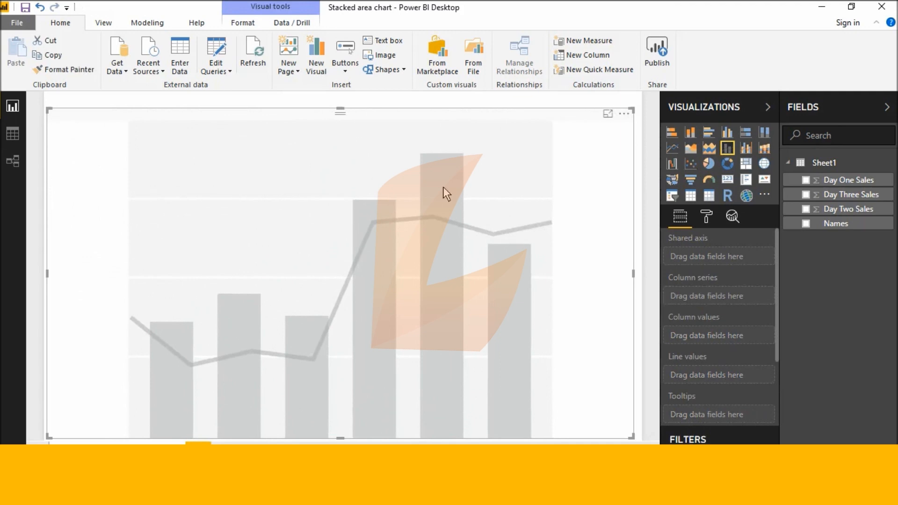
# Step: Assign Names to the shared axis, Day One Sales and Day Two Sales to the column values, and Day Three Sales to the line values
pyautogui.click(806, 223)
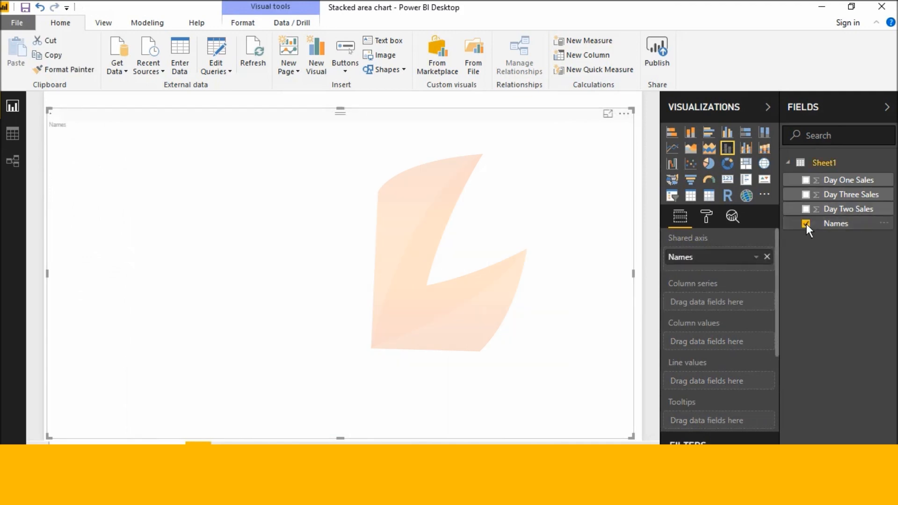
pyautogui.click(807, 180)
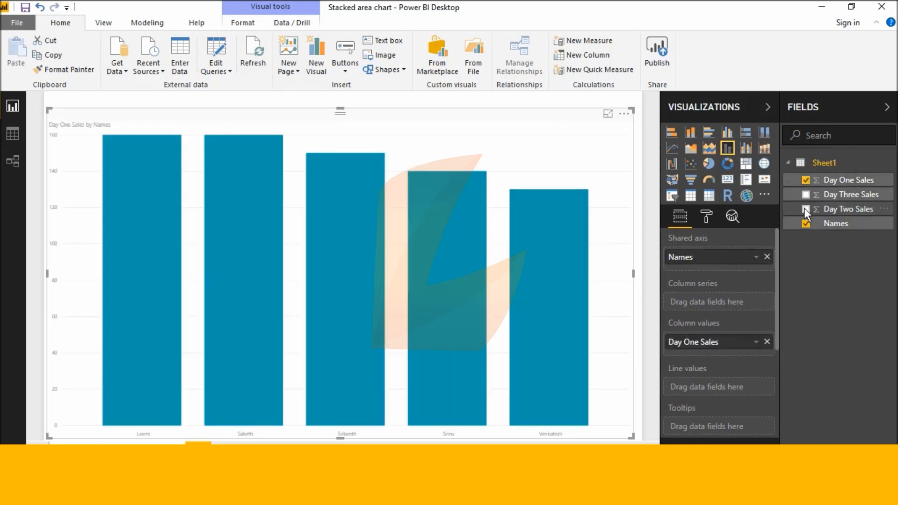
pyautogui.click(805, 209)
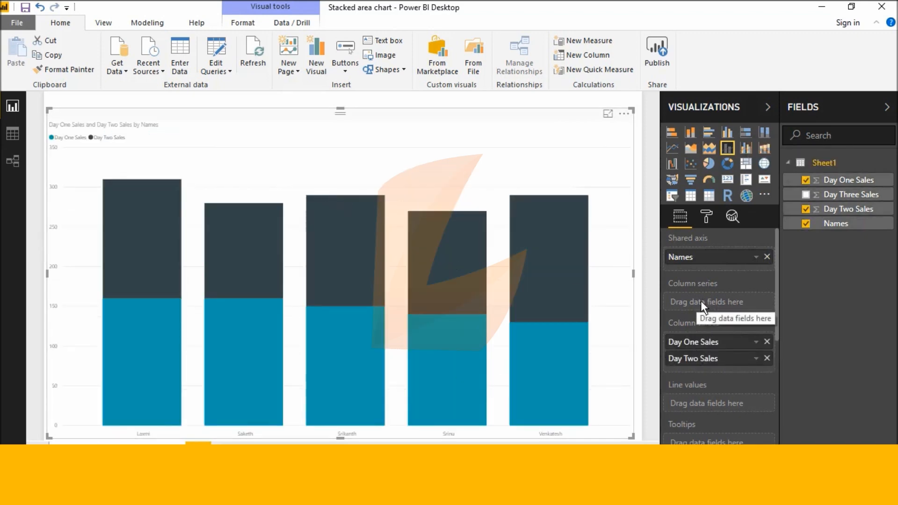
pyautogui.moveTo(856, 195); pyautogui.dragTo(731, 299)
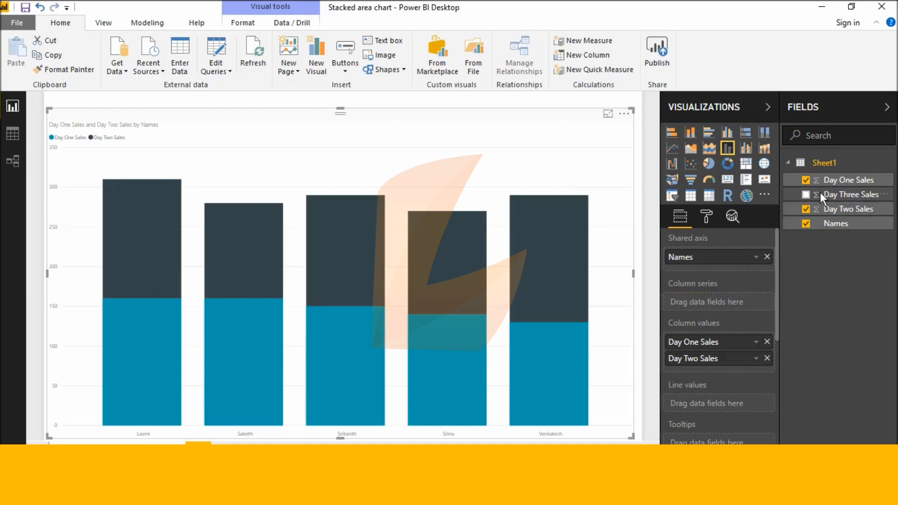
pyautogui.moveTo(852, 192); pyautogui.dragTo(719, 401)
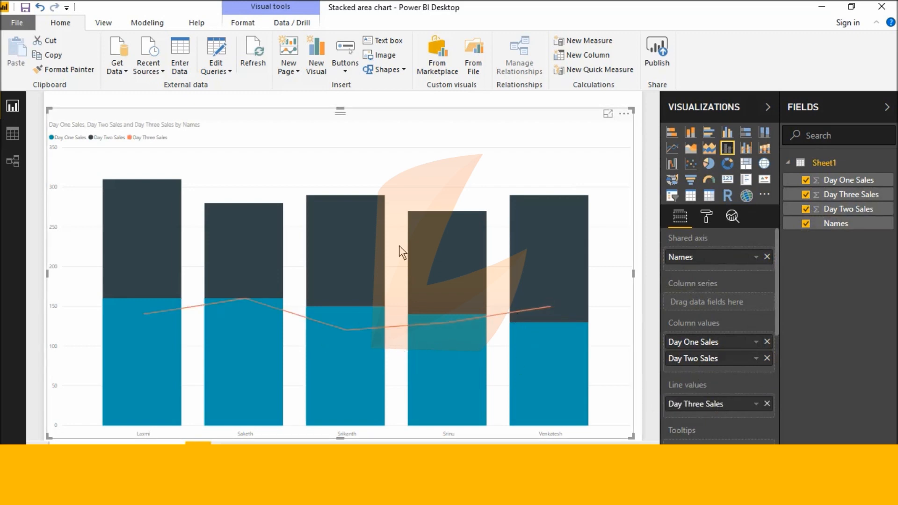
pyautogui.scroll(-8, 709, 355)
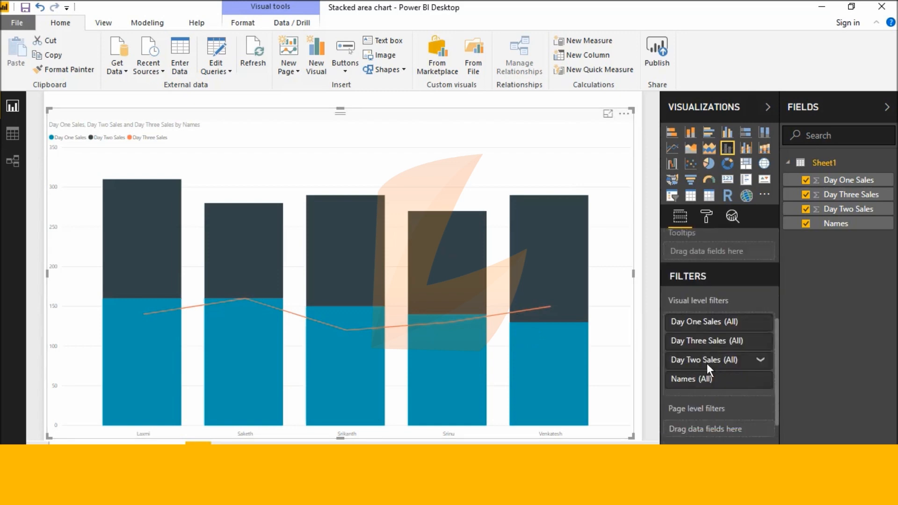
pyautogui.scroll(2, 706, 366)
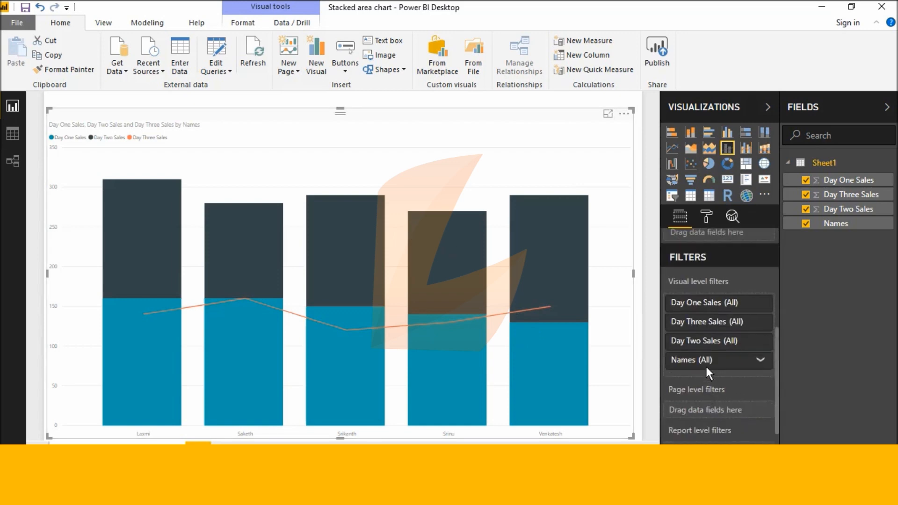
pyautogui.scroll(-1, 706, 370)
pyautogui.scroll(5, 717, 361)
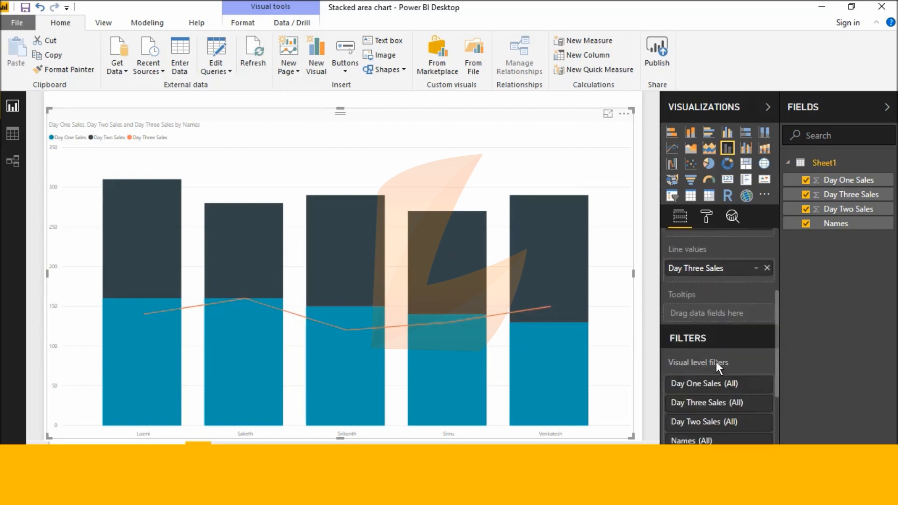
# Step: Set the chart legend's text size to 17
pyautogui.click(706, 219)
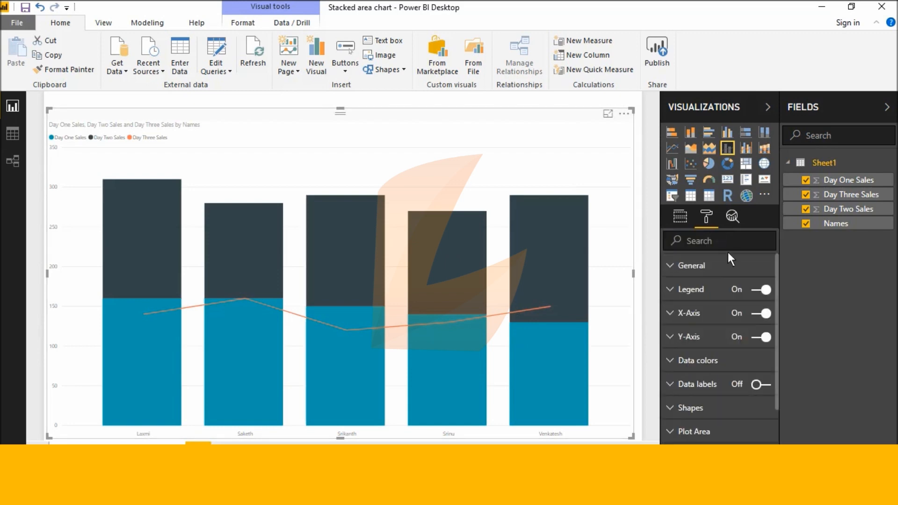
pyautogui.click(672, 291)
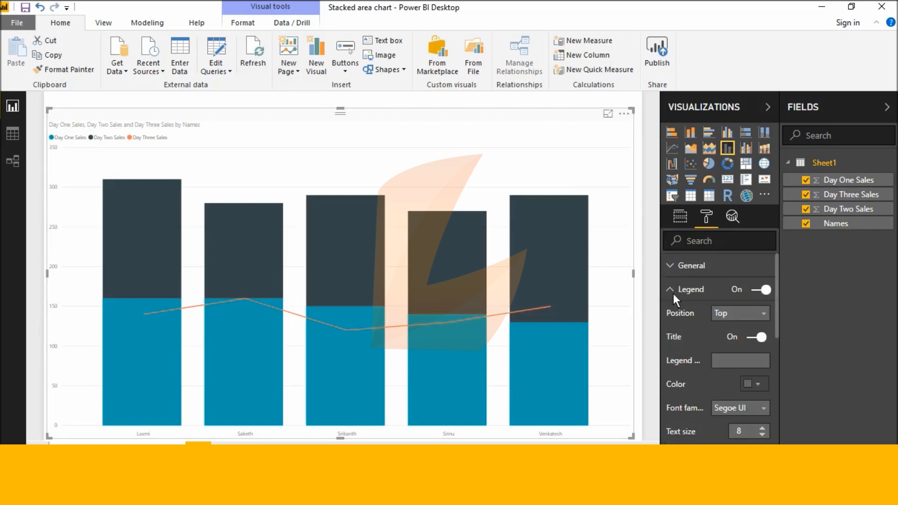
pyautogui.scroll(-3, 702, 304)
pyautogui.click(762, 363)
pyautogui.click(762, 363)
pyautogui.click(762, 363)
pyautogui.click(762, 363)
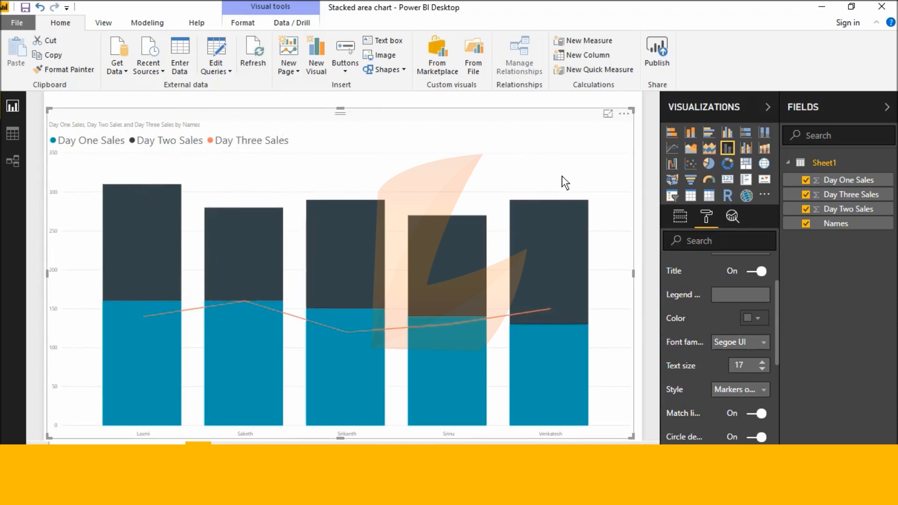
# Step: Format the X-axis labels with text size 20 and black color
pyautogui.scroll(-5, 735, 273)
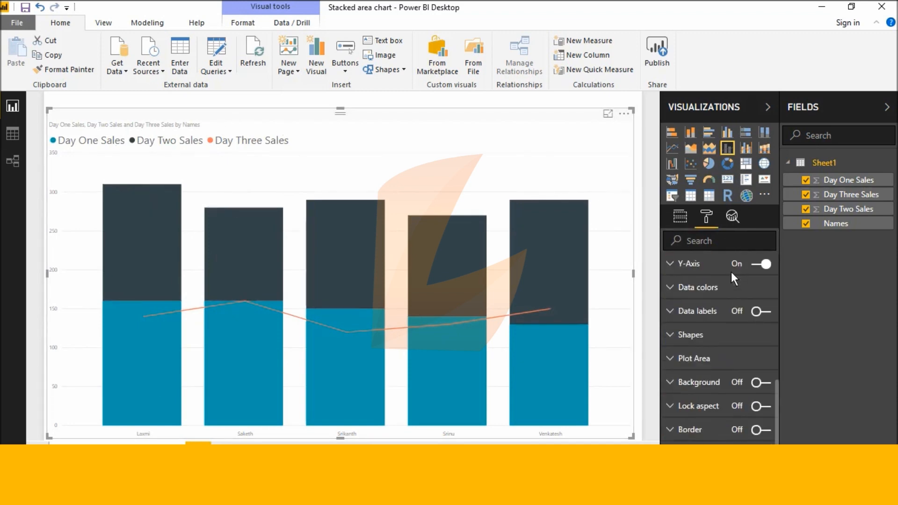
pyautogui.scroll(2, 722, 281)
pyautogui.scroll(-1, 703, 321)
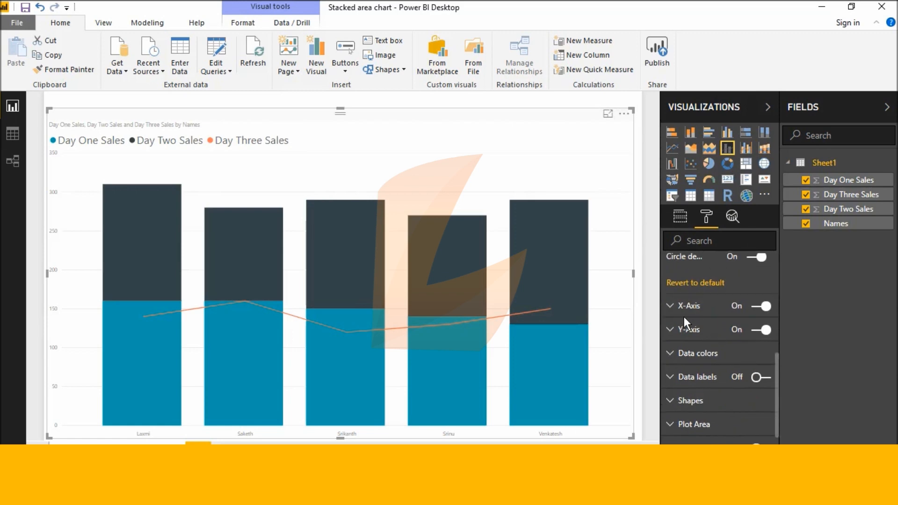
pyautogui.click(672, 307)
pyautogui.scroll(-1, 675, 310)
pyautogui.click(761, 284)
pyautogui.click(763, 283)
pyautogui.click(763, 283)
pyautogui.click(764, 282)
pyautogui.click(764, 283)
pyautogui.click(764, 283)
pyautogui.click(765, 283)
pyautogui.click(765, 282)
pyautogui.click(764, 283)
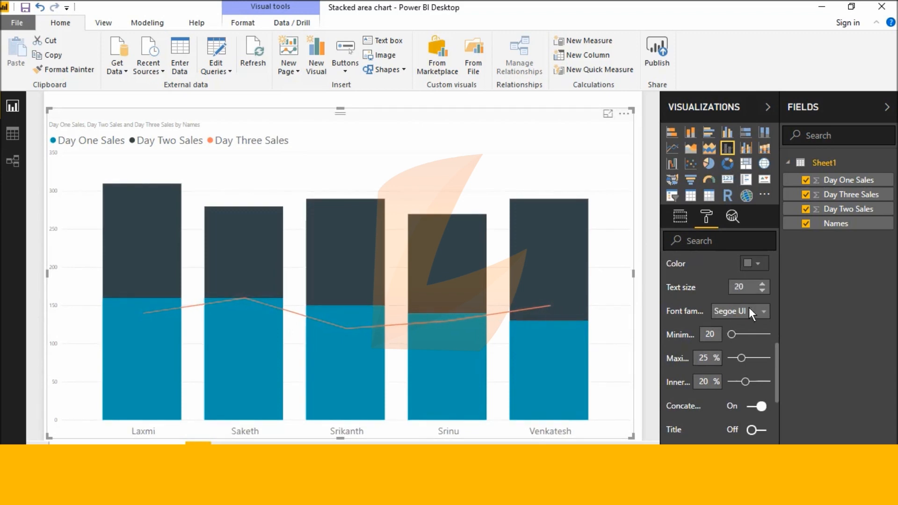
pyautogui.click(757, 266)
pyautogui.click(683, 280)
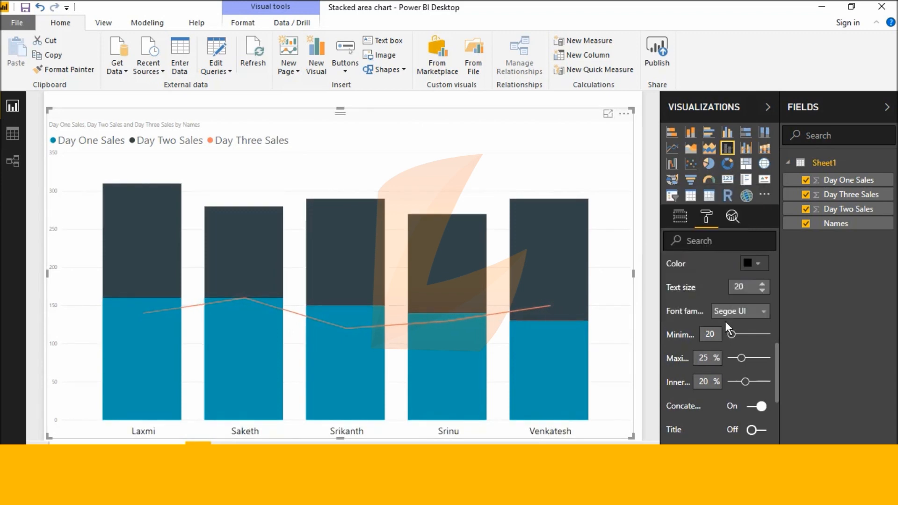
# Step: Change the Y-axis label color to black
pyautogui.scroll(-2, 725, 321)
pyautogui.scroll(-3, 727, 313)
pyautogui.scroll(2, 746, 305)
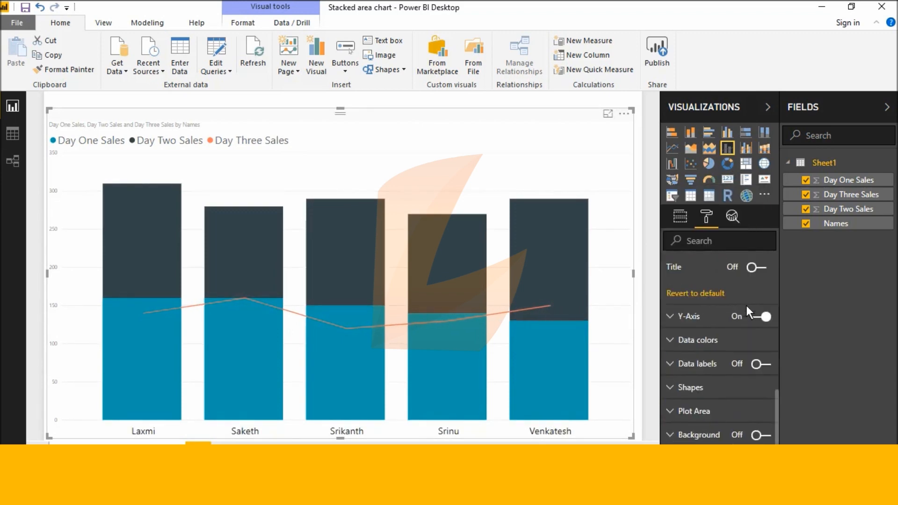
pyautogui.click(675, 346)
pyautogui.scroll(-3, 706, 336)
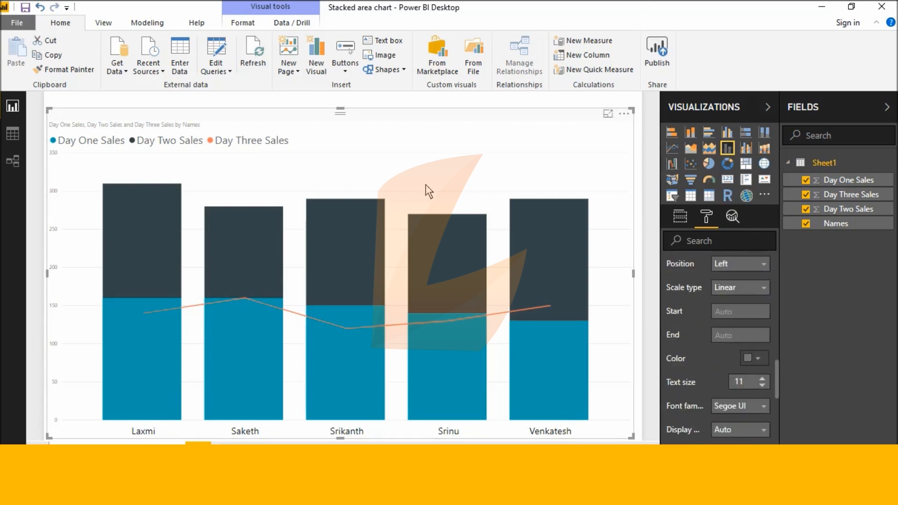
pyautogui.click(755, 358)
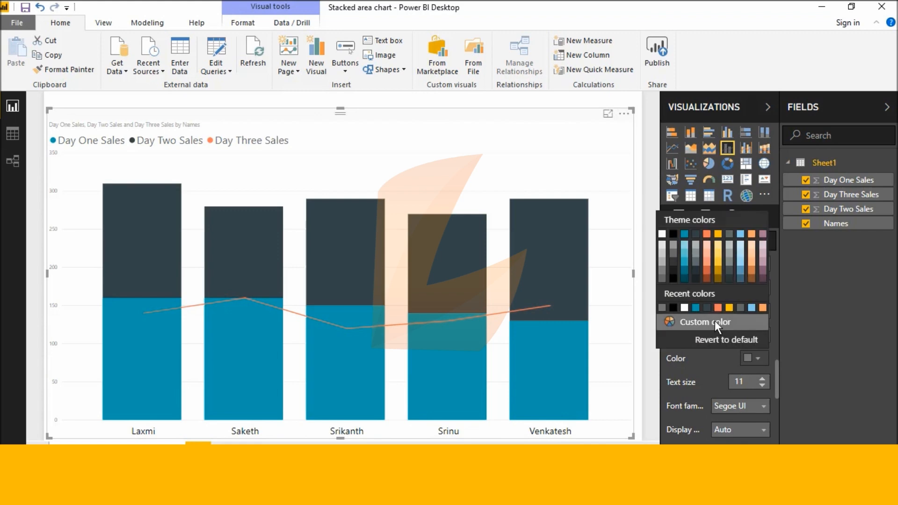
pyautogui.click(675, 307)
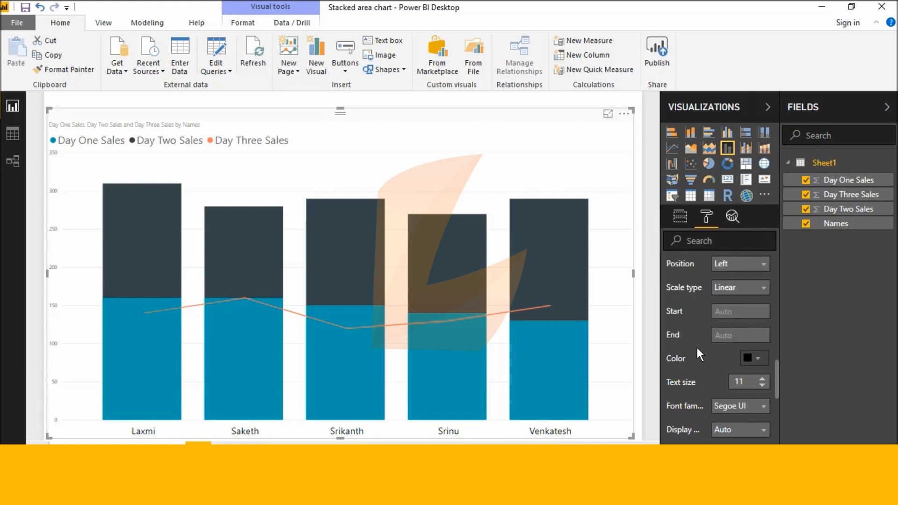
# Step: Increase the Y-axis label text size to 22
pyautogui.click(762, 380)
pyautogui.click(763, 380)
pyautogui.click(762, 380)
pyautogui.click(762, 380)
pyautogui.click(762, 379)
pyautogui.click(762, 380)
pyautogui.click(762, 379)
pyautogui.click(762, 379)
pyautogui.click(762, 379)
pyautogui.click(762, 379)
pyautogui.click(762, 379)
# Step: Set the data color of the Day One Sales columns to a yellow theme shade
pyautogui.scroll(-1, 760, 388)
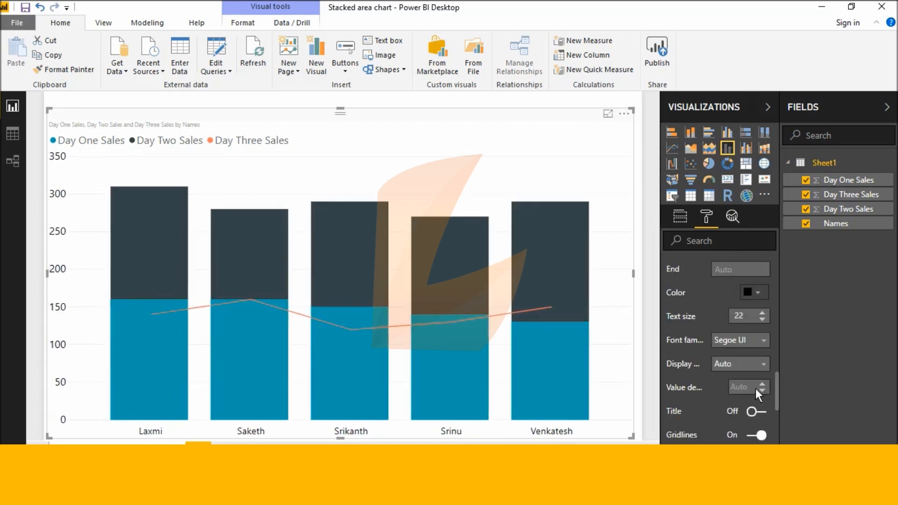
pyautogui.scroll(-3, 730, 396)
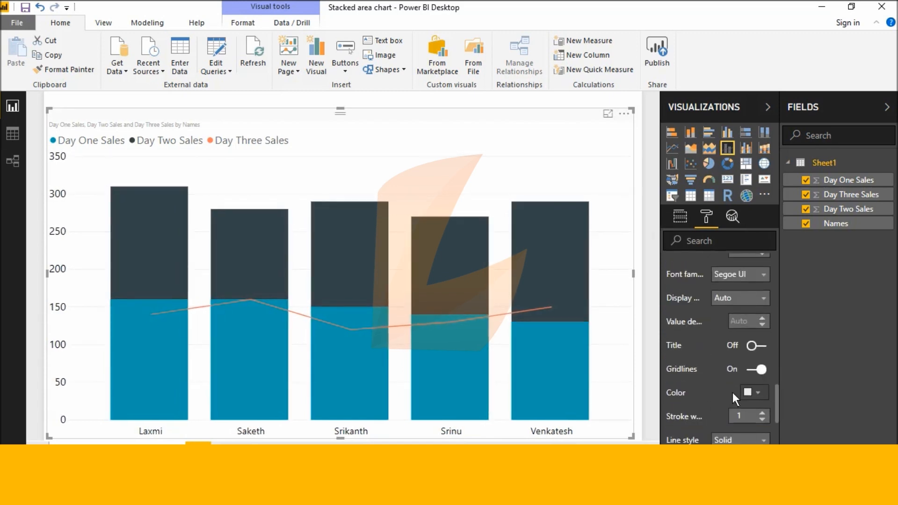
pyautogui.scroll(-3, 733, 392)
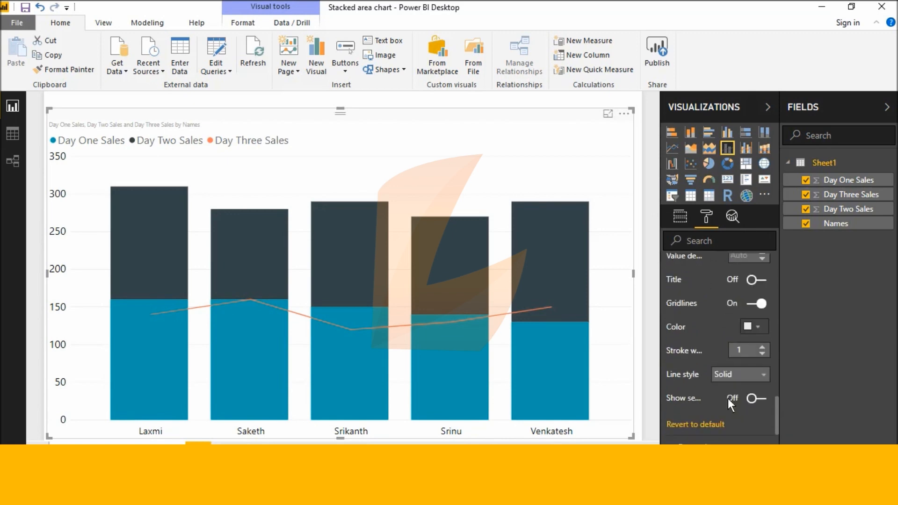
pyautogui.scroll(-3, 718, 401)
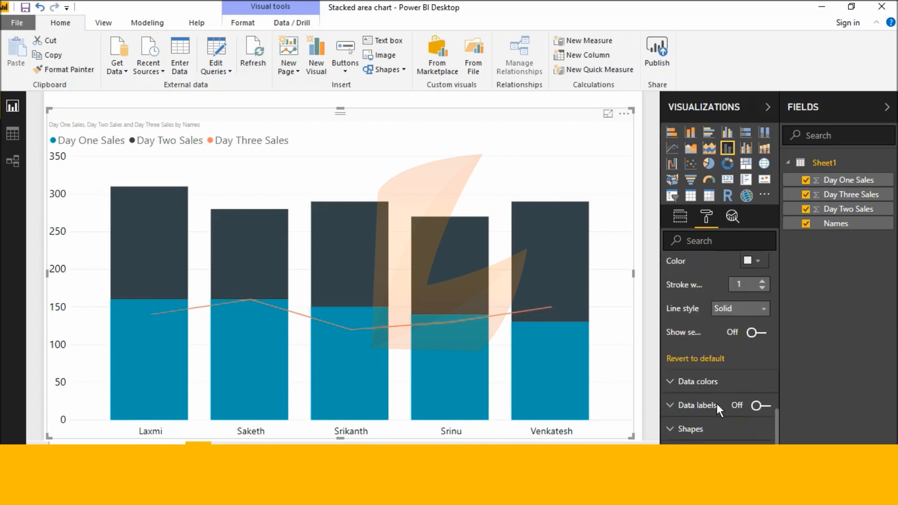
pyautogui.scroll(-3, 717, 402)
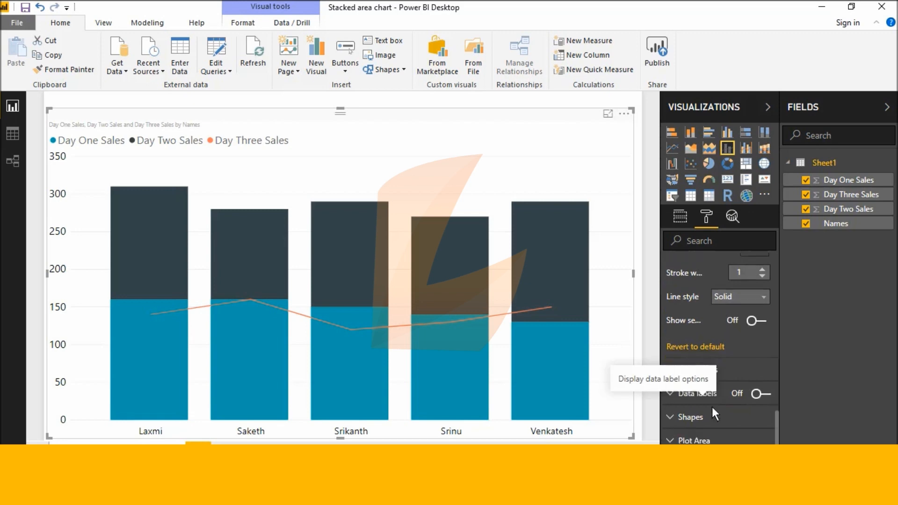
pyautogui.click(674, 315)
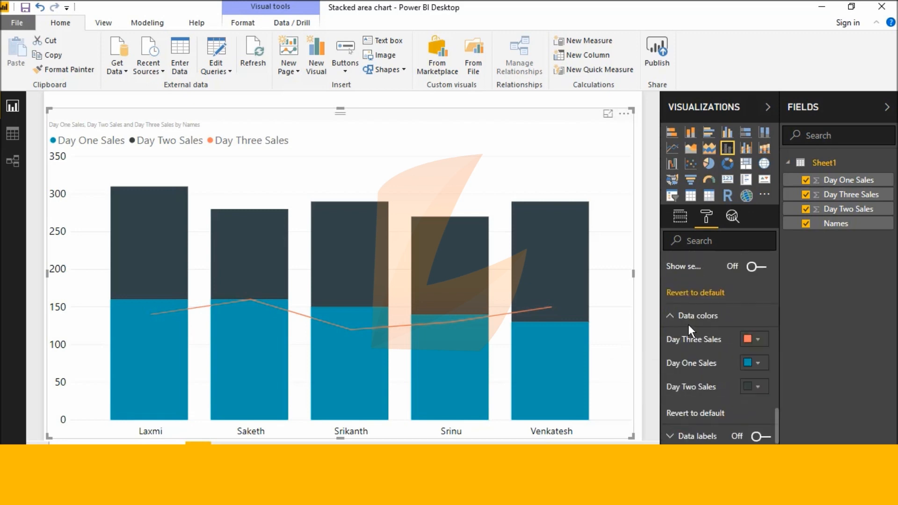
pyautogui.click(755, 362)
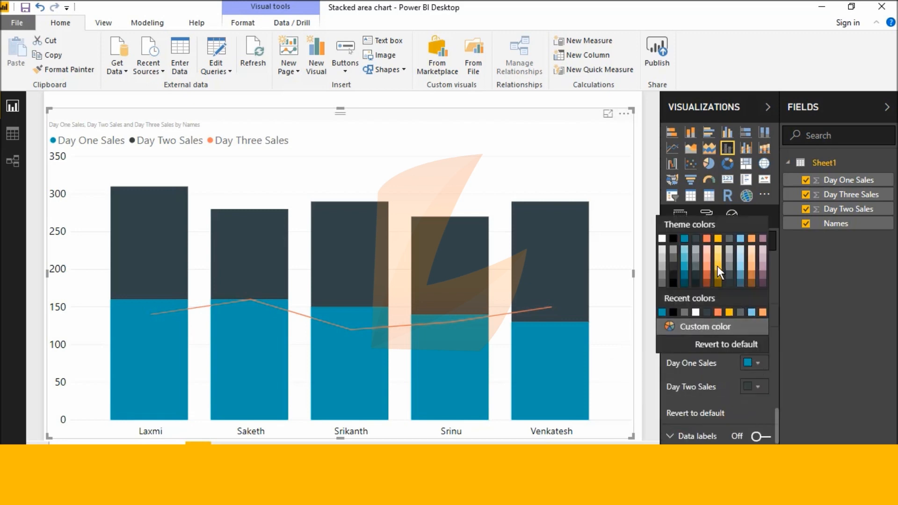
pyautogui.click(717, 266)
pyautogui.click(763, 362)
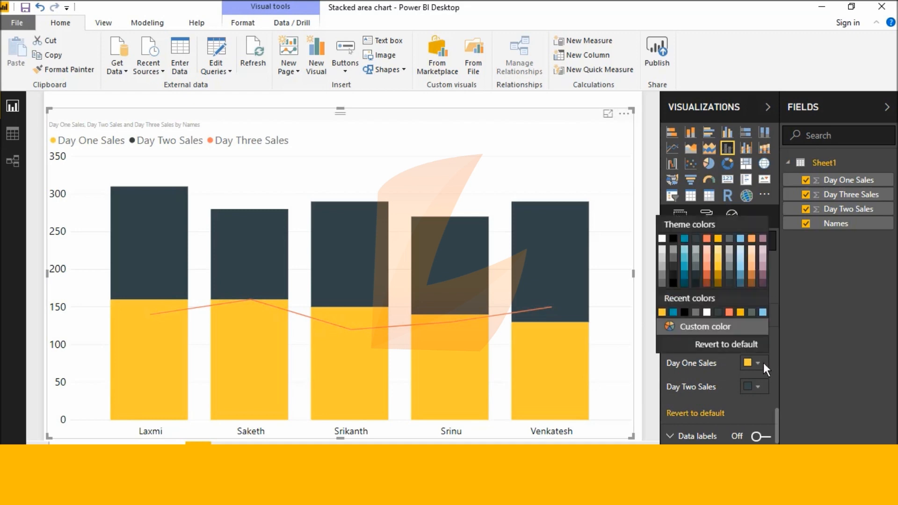
# Step: Recolor the Day Two Sales columns in light mauve and the Day Three Sales line in dark teal
pyautogui.click(757, 387)
pyautogui.click(757, 387)
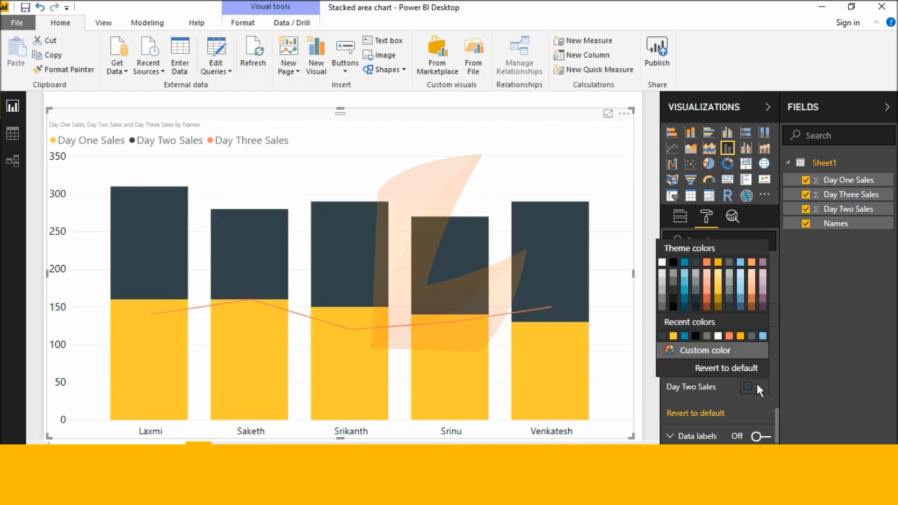
pyautogui.click(763, 288)
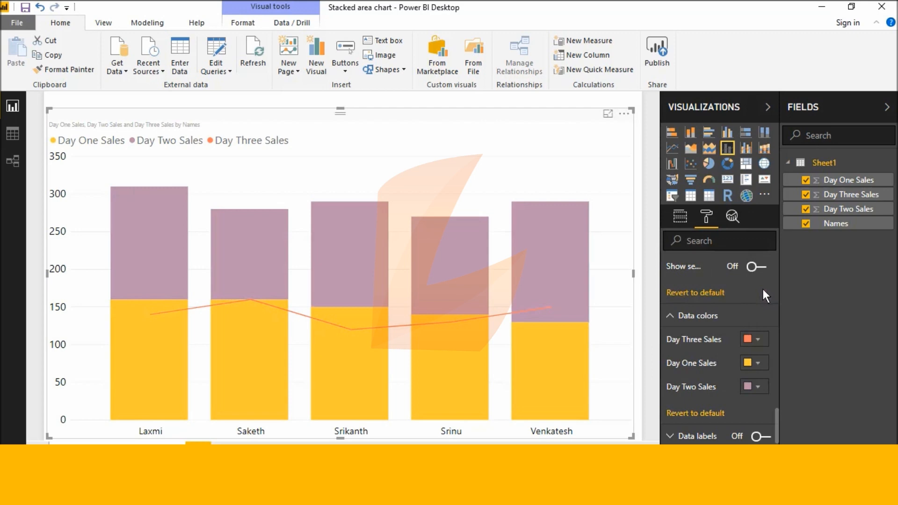
pyautogui.click(757, 340)
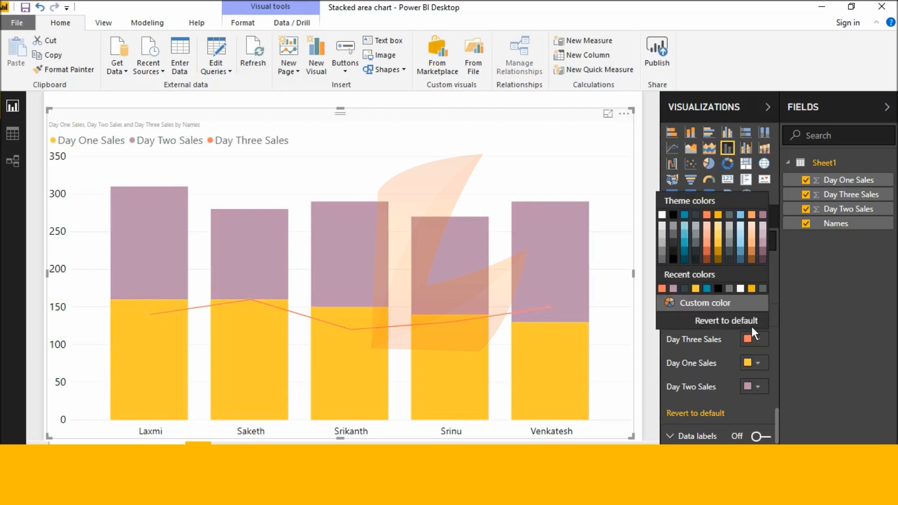
pyautogui.click(684, 259)
# Step: Turn on the chart's data labels and set their color to the dark purple theme shade
pyautogui.scroll(-5, 728, 341)
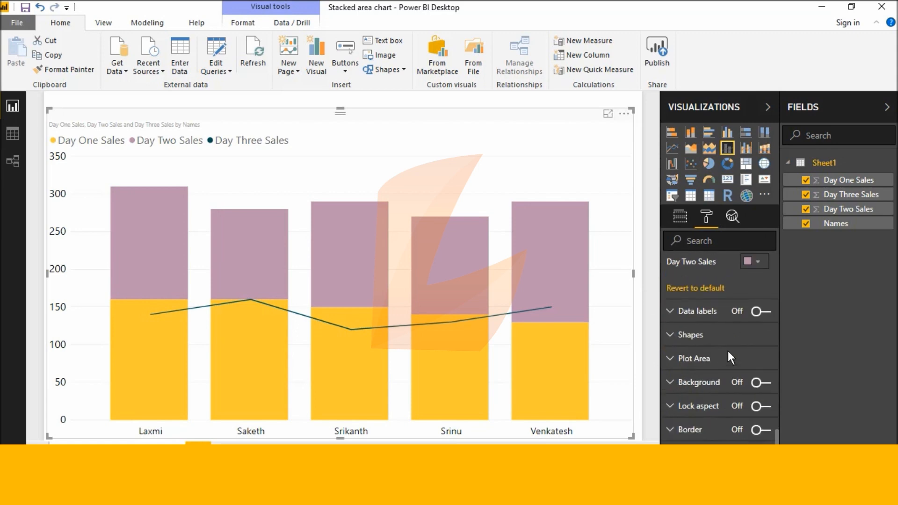
pyautogui.click(755, 312)
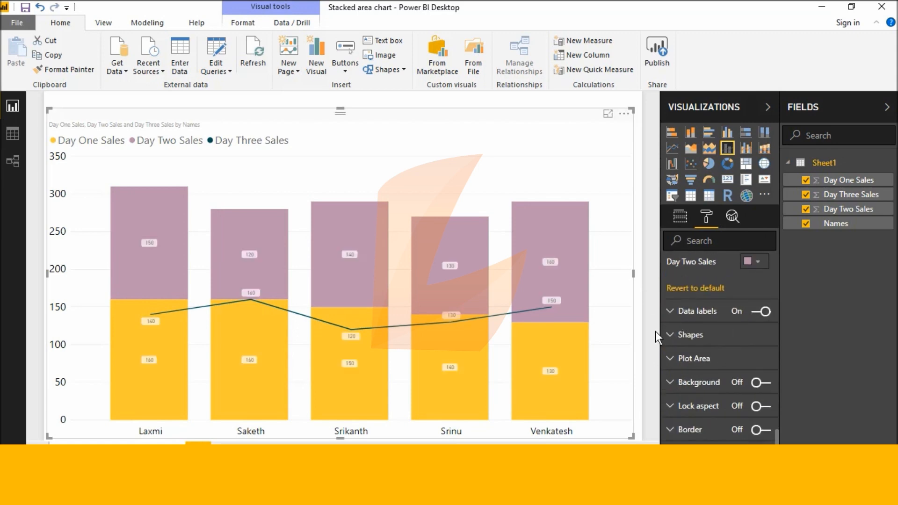
pyautogui.click(673, 313)
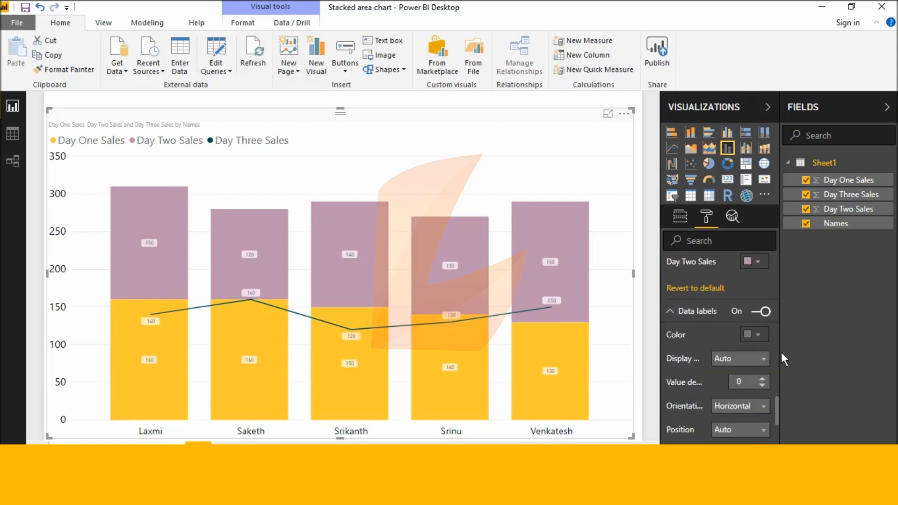
pyautogui.click(757, 335)
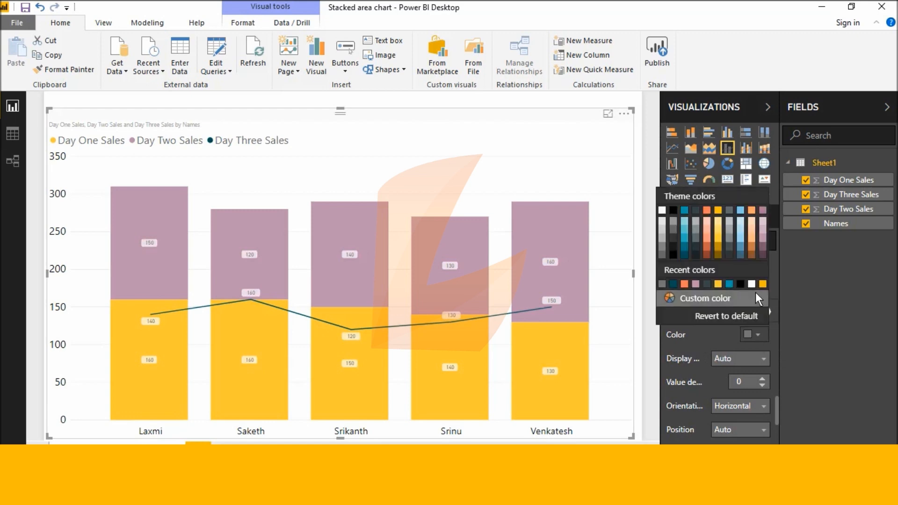
pyautogui.click(762, 253)
pyautogui.scroll(-3, 743, 344)
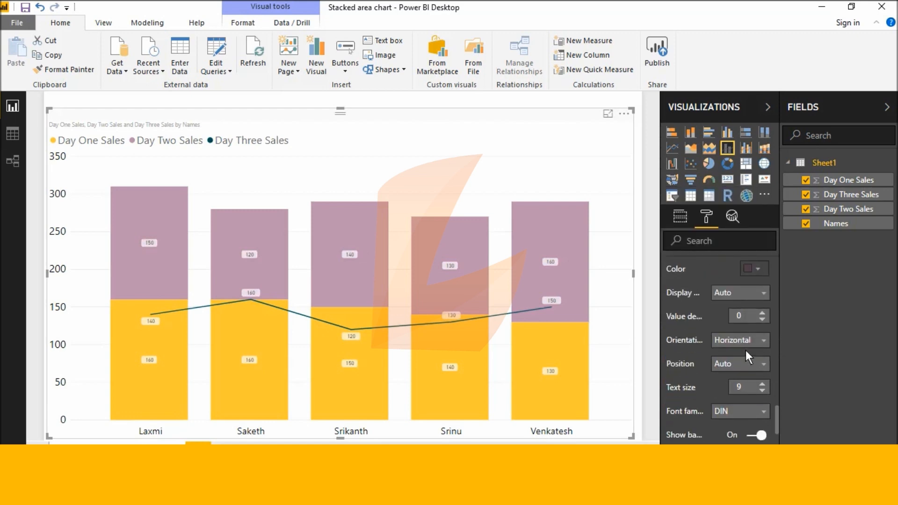
# Step: Increase the data label text size to 13
pyautogui.scroll(-3, 757, 373)
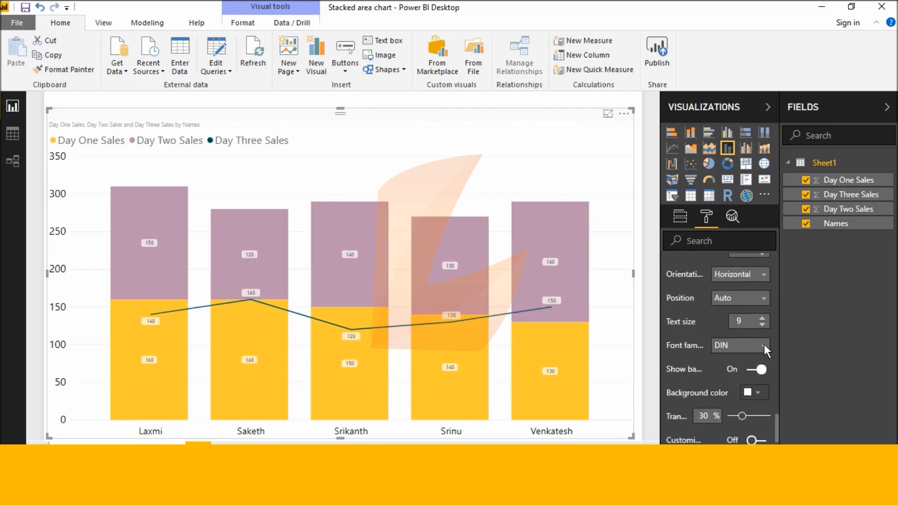
pyautogui.click(762, 316)
pyautogui.click(762, 314)
pyautogui.click(762, 313)
pyautogui.click(762, 314)
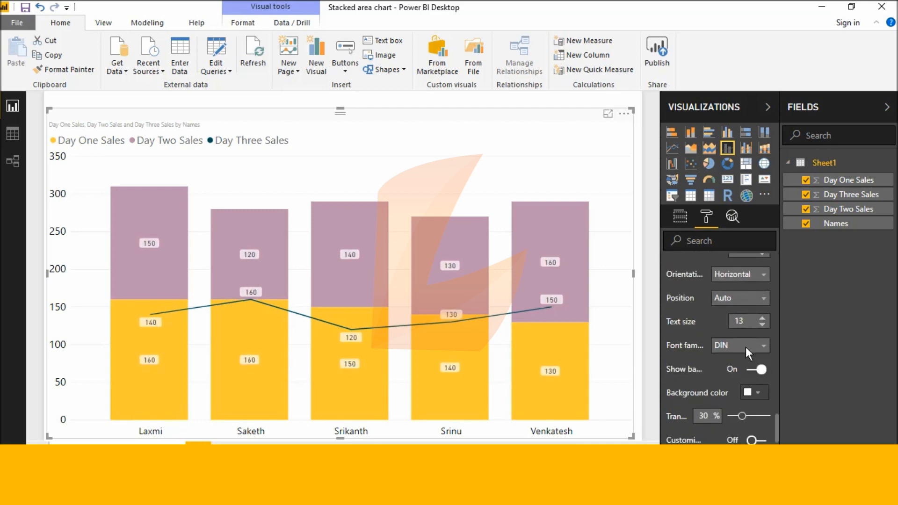
# Step: Set the data label background color to white and its transparency to 0%
pyautogui.scroll(-3, 724, 378)
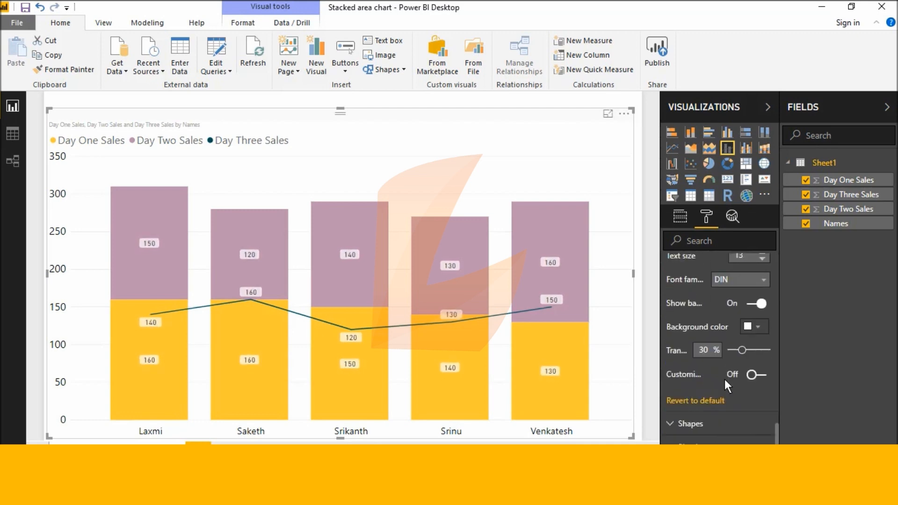
pyautogui.click(757, 326)
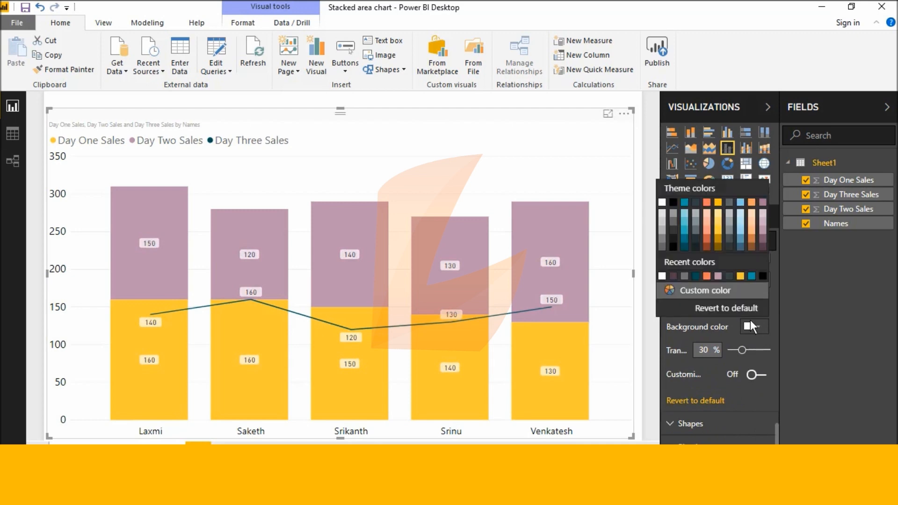
pyautogui.click(663, 275)
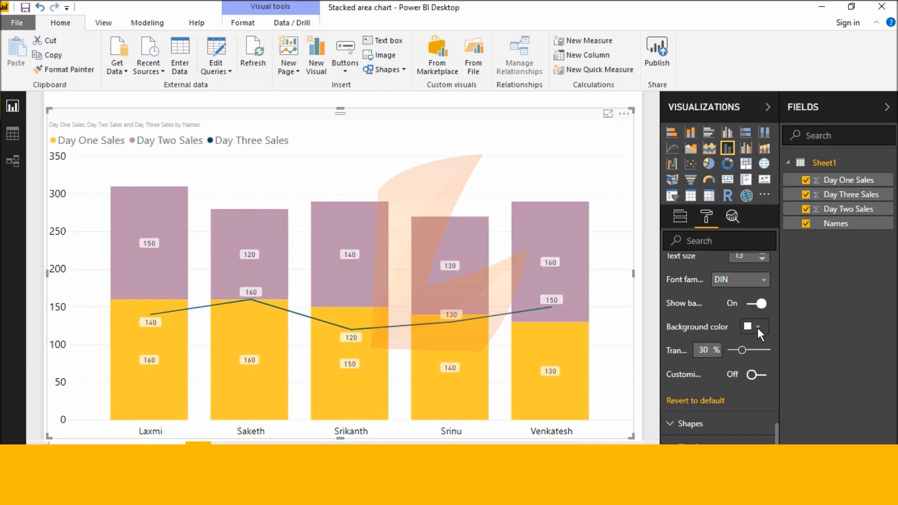
pyautogui.click(757, 327)
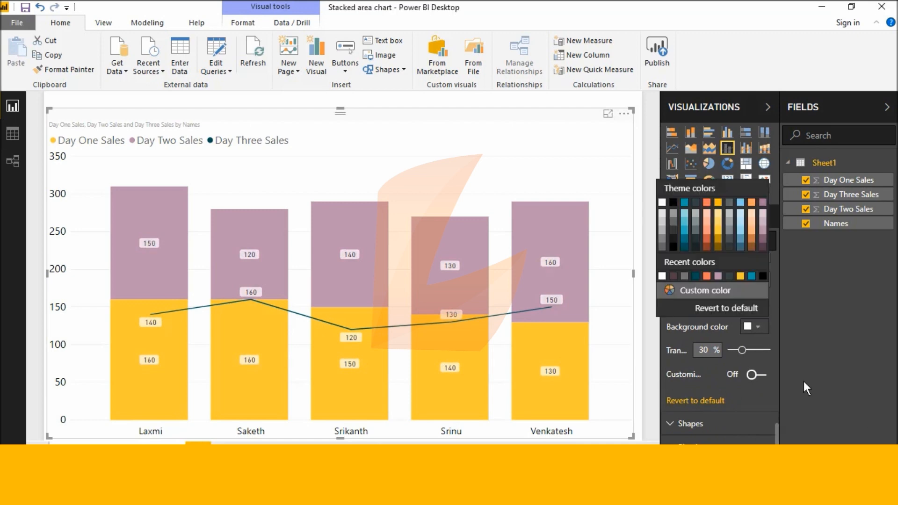
pyautogui.click(756, 323)
pyautogui.click(758, 327)
pyautogui.moveTo(742, 349)
pyautogui.mouseDown()
pyautogui.moveTo(766, 350)
pyautogui.moveTo(726, 353)
pyautogui.mouseUp()
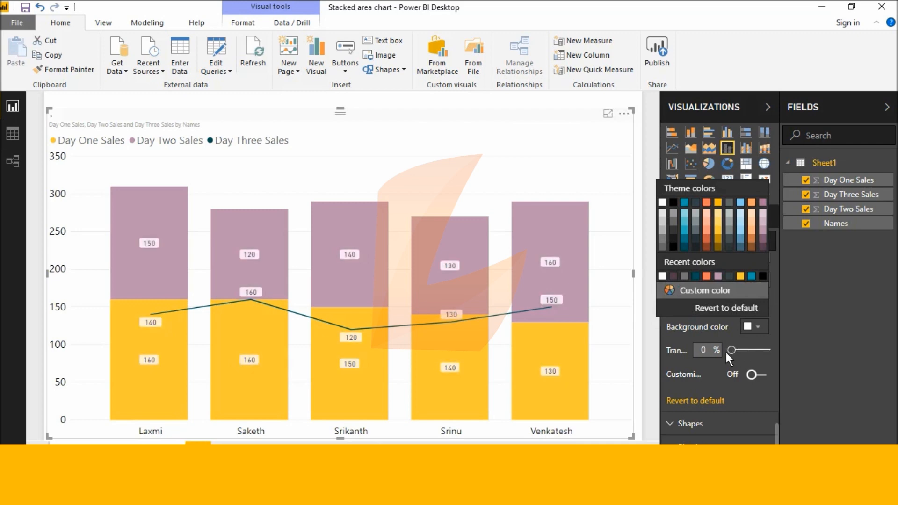
# Step: Turn on area shading under the Day Three Sales line and set the line's stroke width to 6
pyautogui.scroll(-3, 734, 351)
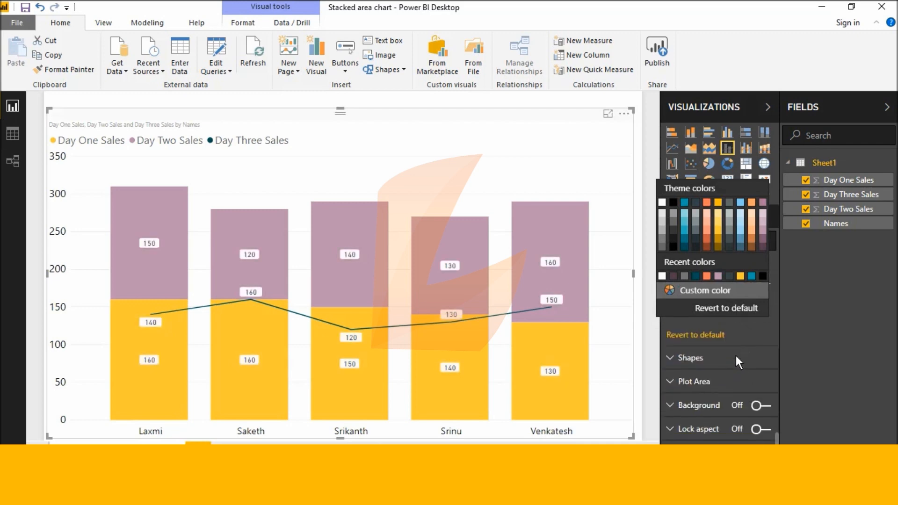
pyautogui.click(674, 356)
pyautogui.scroll(-2, 674, 358)
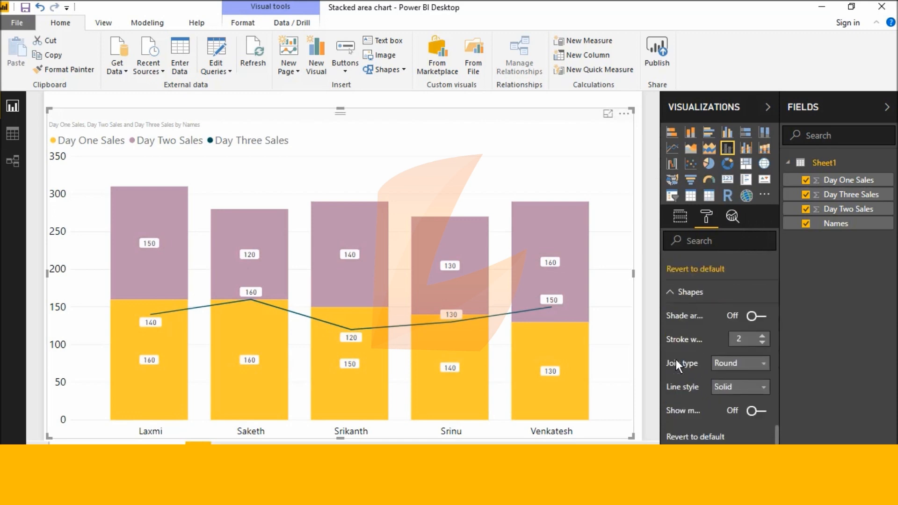
pyautogui.click(756, 316)
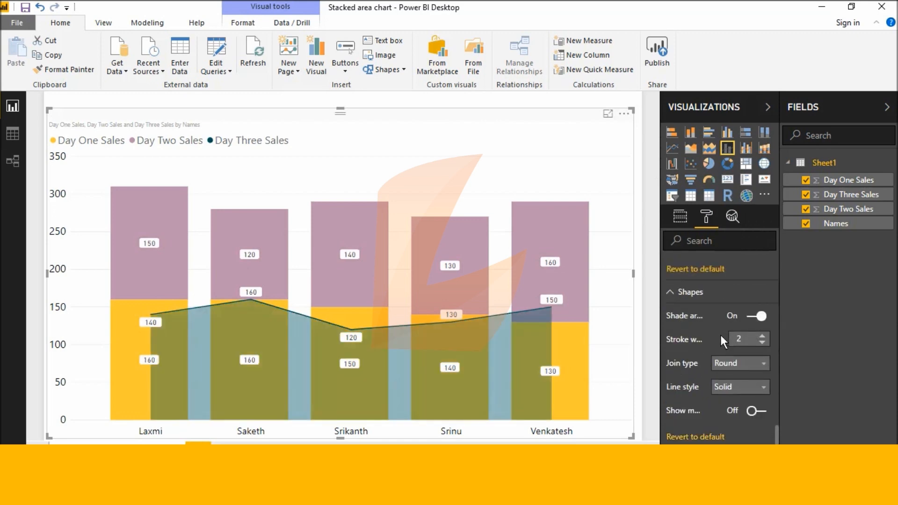
pyautogui.click(762, 335)
pyautogui.click(762, 335)
pyautogui.click(762, 335)
pyautogui.click(762, 335)
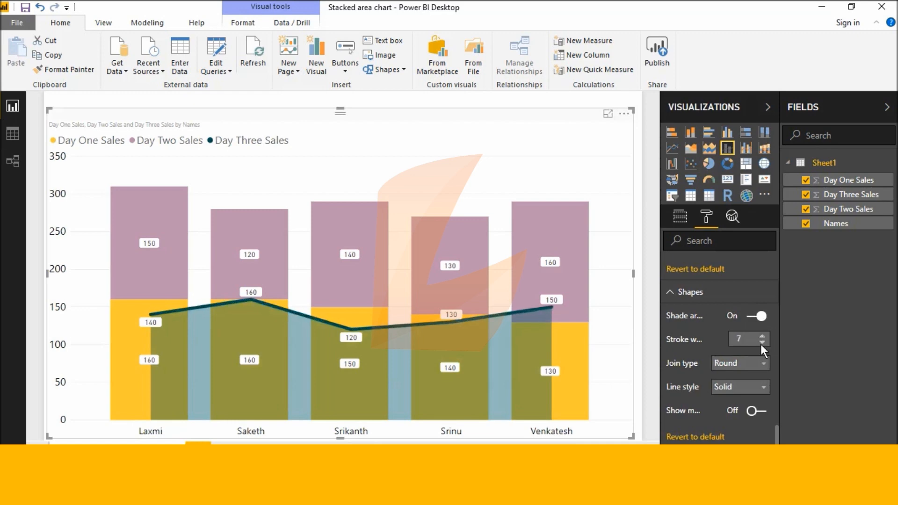
pyautogui.click(761, 342)
# Step: Set the Day Three Sales line's join type to Bevel and reduce its stroke width
pyautogui.scroll(-3, 748, 355)
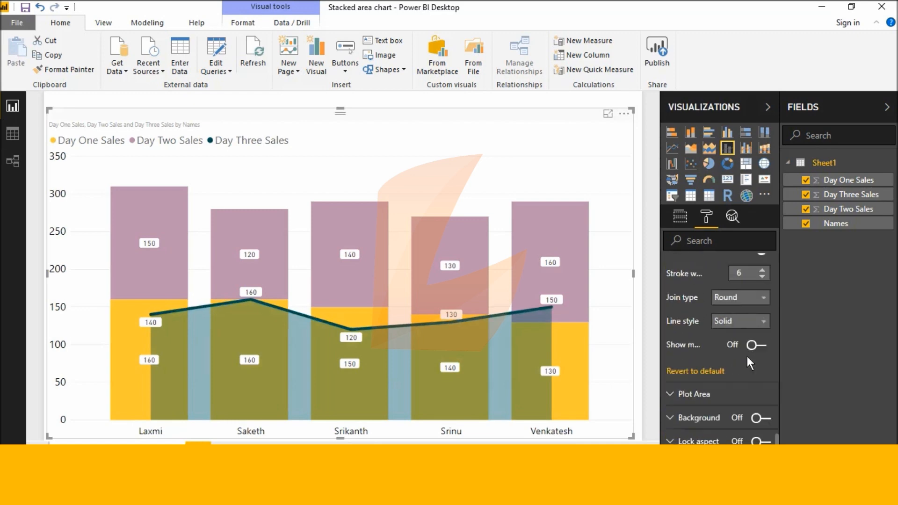
pyautogui.click(764, 299)
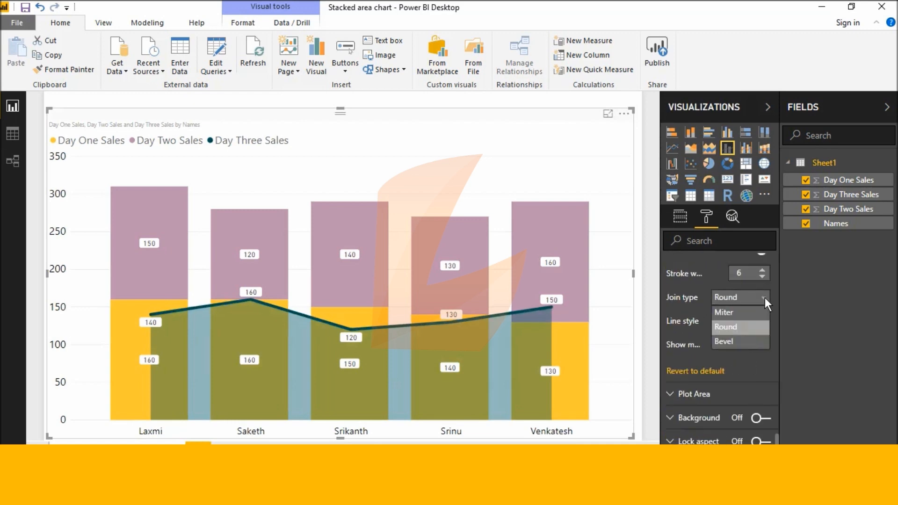
pyautogui.click(750, 339)
pyautogui.scroll(3, 746, 340)
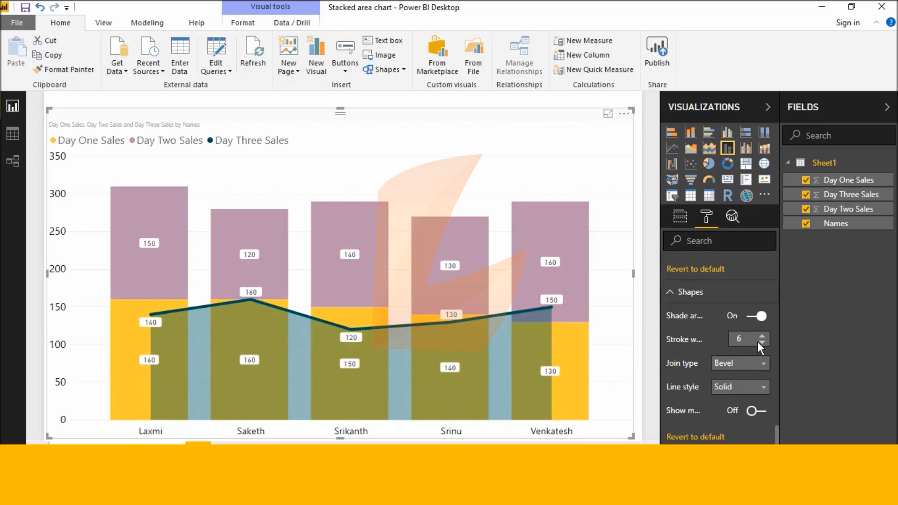
pyautogui.click(762, 343)
pyautogui.click(762, 343)
pyautogui.click(762, 343)
# Step: Show markers on the Day Three Sales line with a diamond shape and a marker size of 12
pyautogui.scroll(-3, 747, 341)
pyautogui.click(756, 345)
pyautogui.scroll(-3, 753, 345)
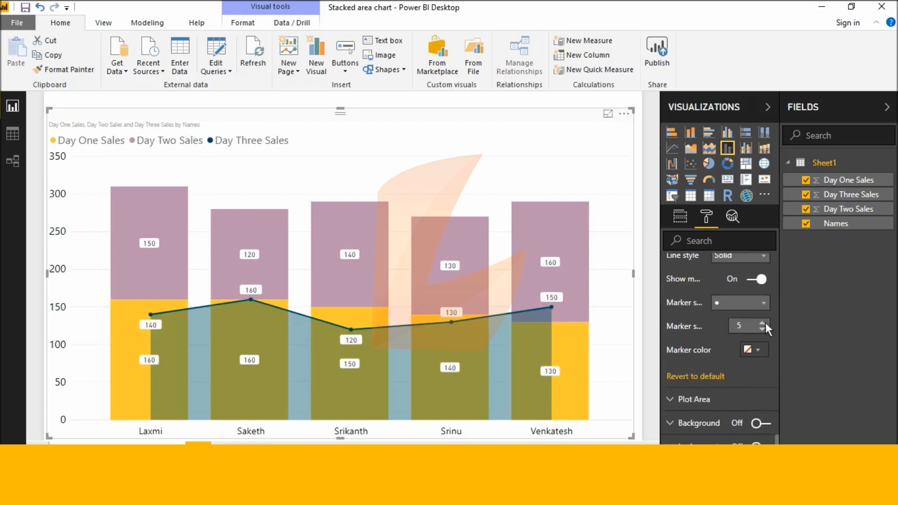
pyautogui.click(763, 303)
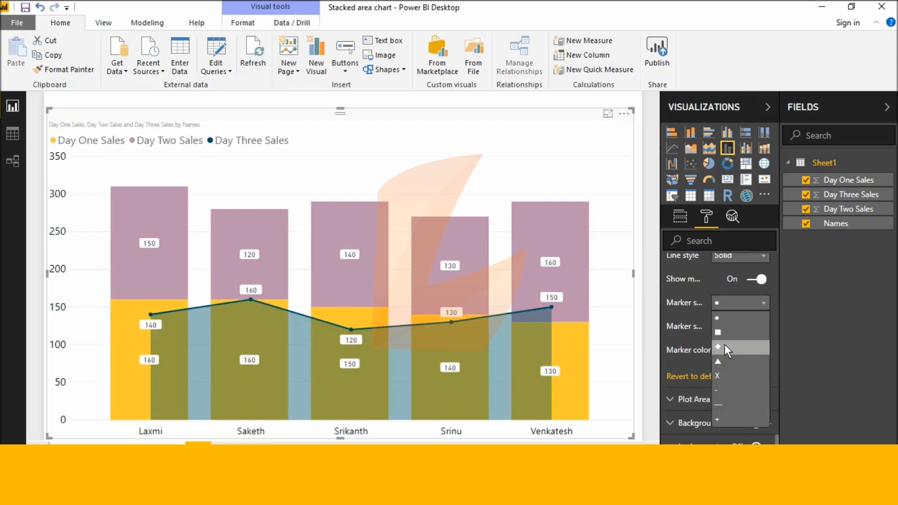
pyautogui.click(724, 348)
pyautogui.click(762, 323)
pyautogui.click(763, 324)
pyautogui.click(762, 323)
pyautogui.click(763, 324)
pyautogui.click(762, 324)
pyautogui.click(762, 323)
pyautogui.click(762, 323)
# Step: Try coral and dark purple for the line markers, and settle on the darkest yellow theme shade
pyautogui.scroll(-1, 725, 347)
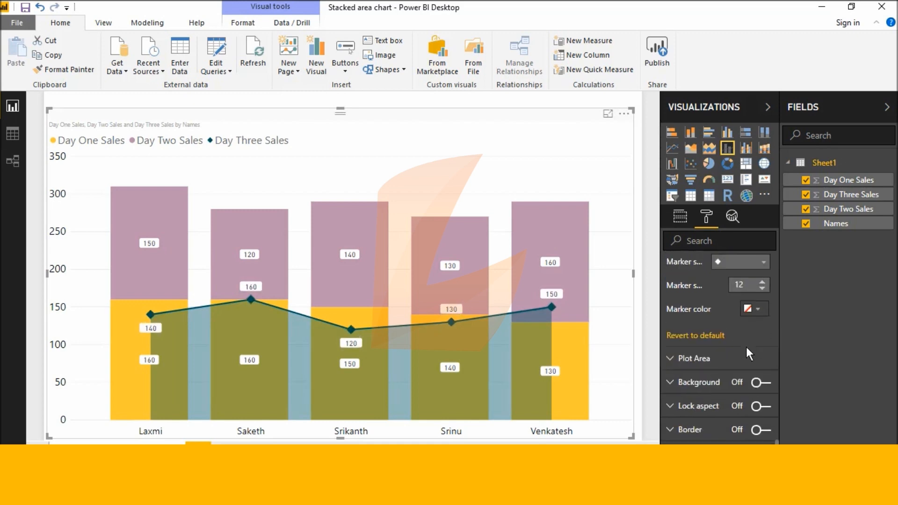
pyautogui.click(761, 310)
pyautogui.click(707, 257)
pyautogui.click(751, 308)
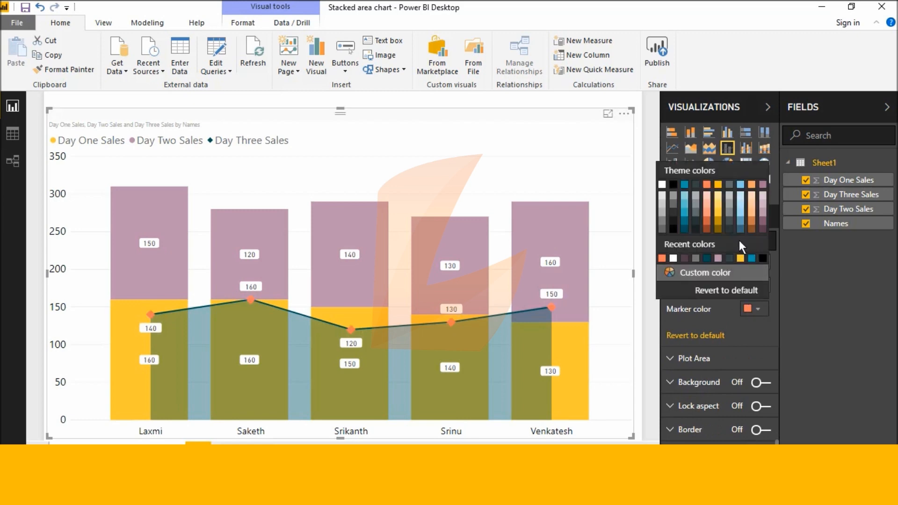
pyautogui.click(763, 229)
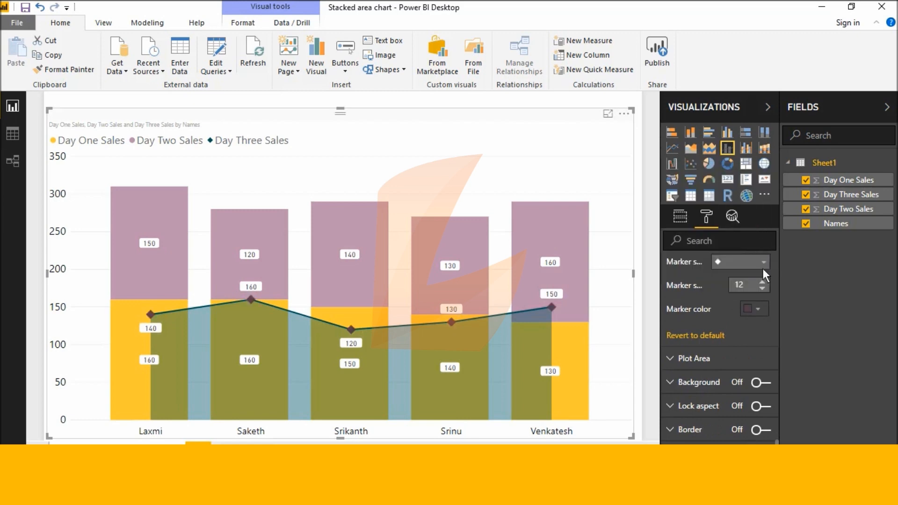
pyautogui.click(756, 309)
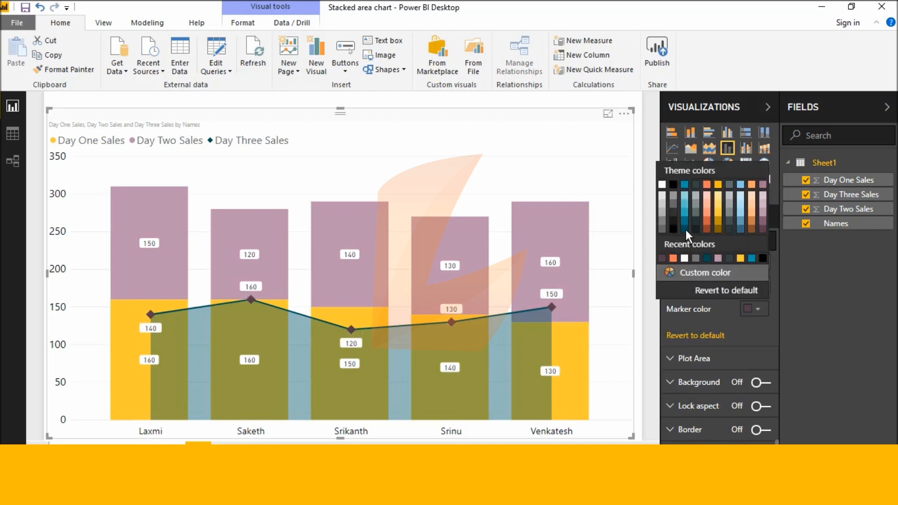
pyautogui.click(716, 227)
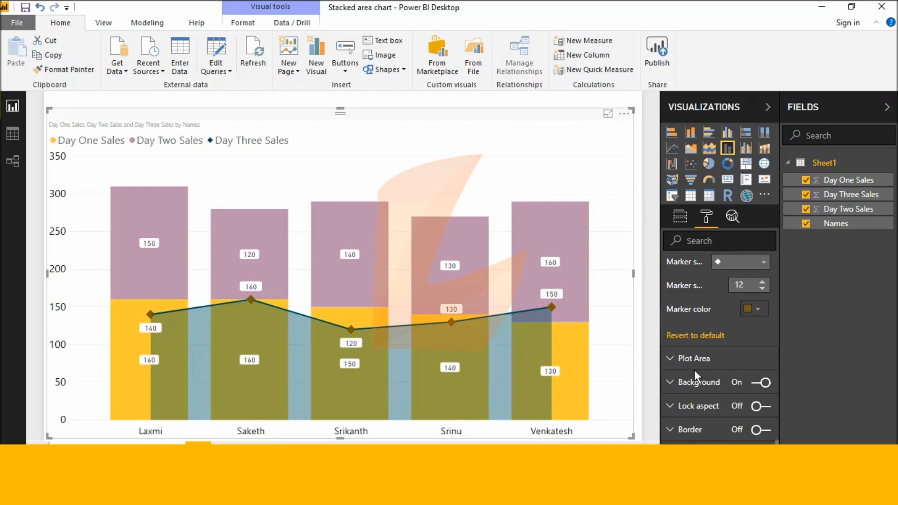
# Step: Turn on the chart background and give it a light mauve color with 66% transparency
pyautogui.click(672, 382)
pyautogui.scroll(-1, 675, 382)
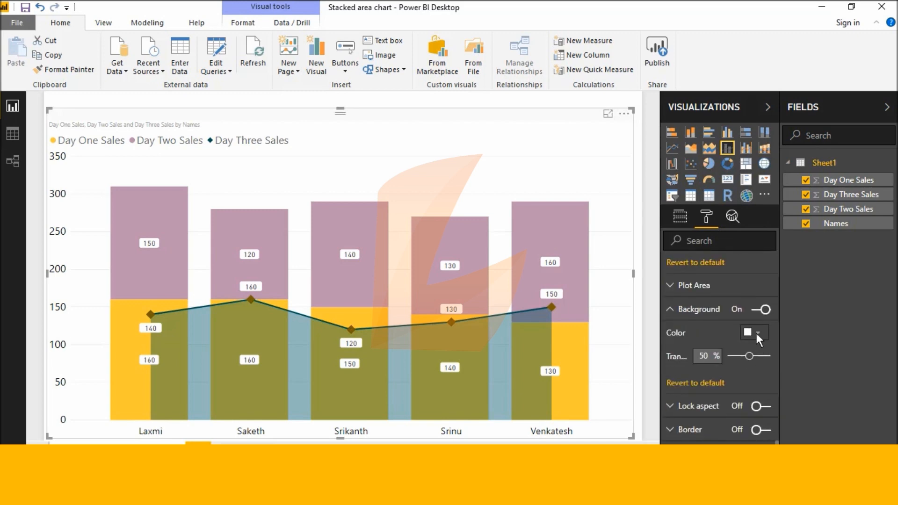
pyautogui.click(757, 333)
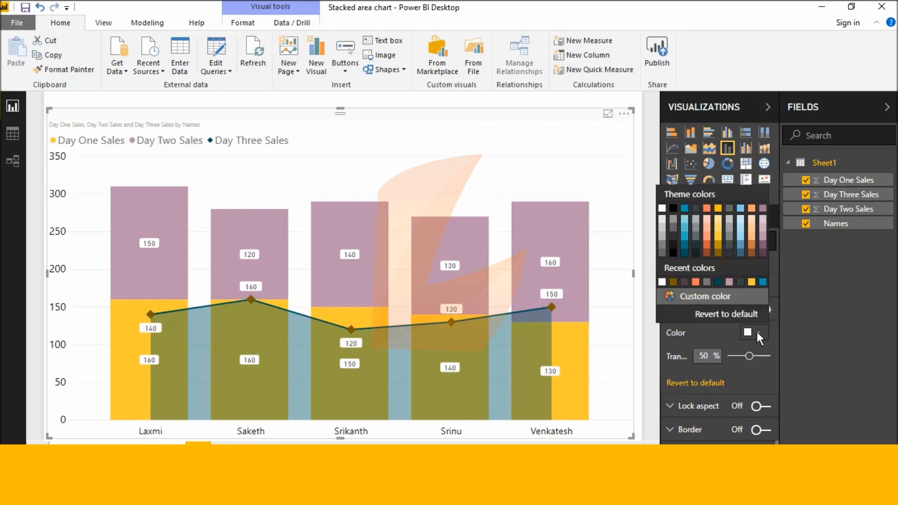
pyautogui.click(730, 283)
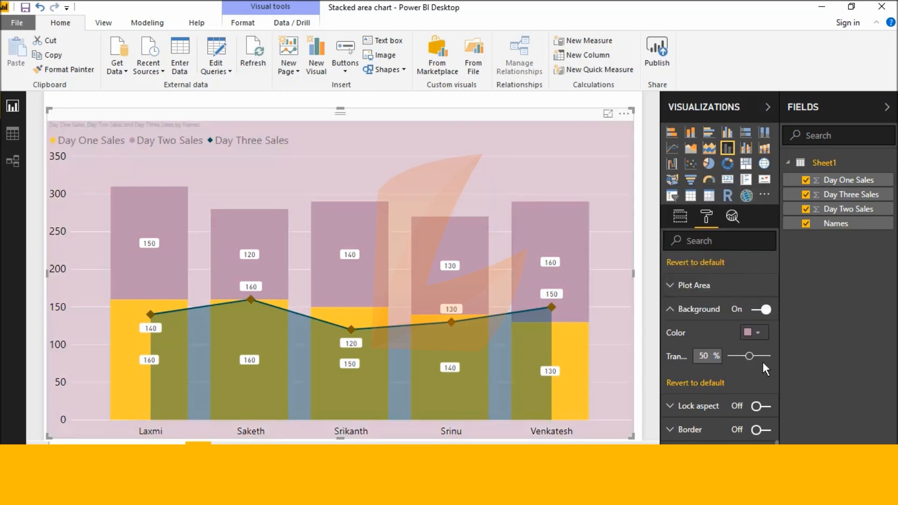
pyautogui.moveTo(749, 356); pyautogui.dragTo(755, 356)
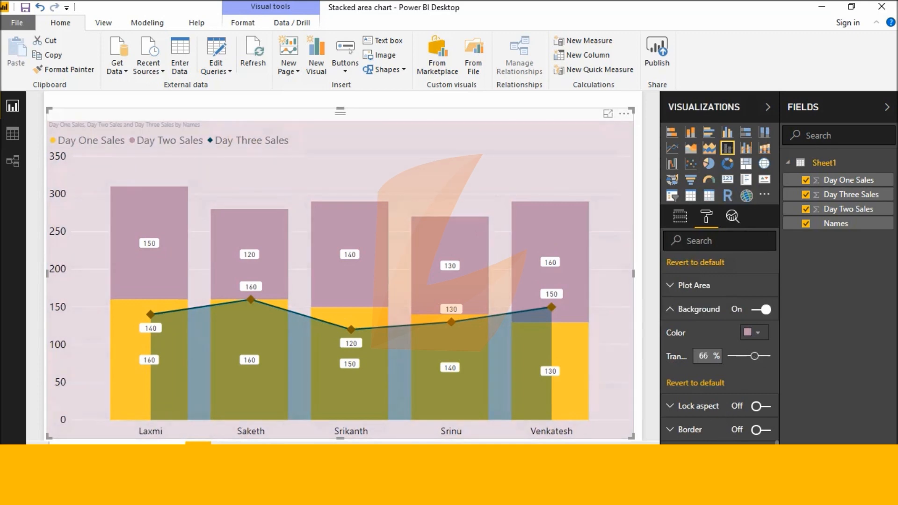
# Step: Replace the chart's title text with "Line and stacked column chart"
pyautogui.scroll(-3, 759, 363)
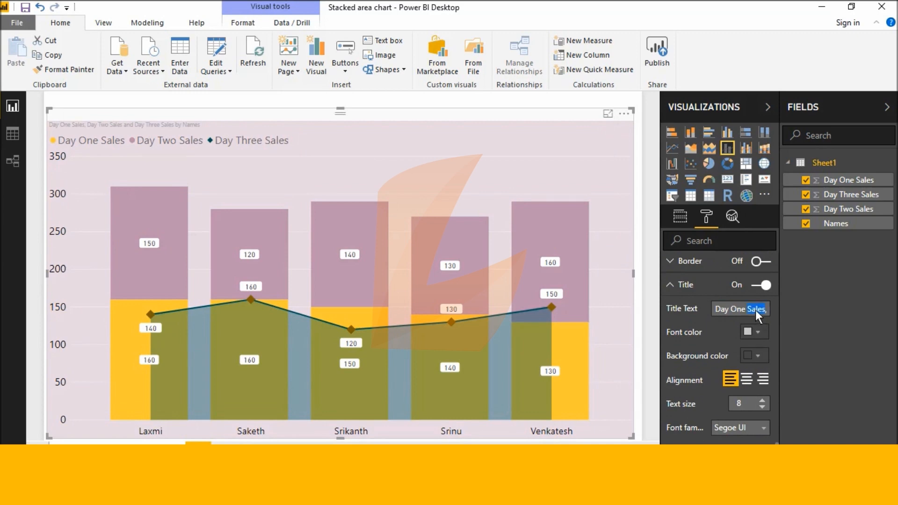
pyautogui.hotkey('ctrl', 'a')
pyautogui.press('BackSpace')
pyautogui.scroll(-3, 755, 311)
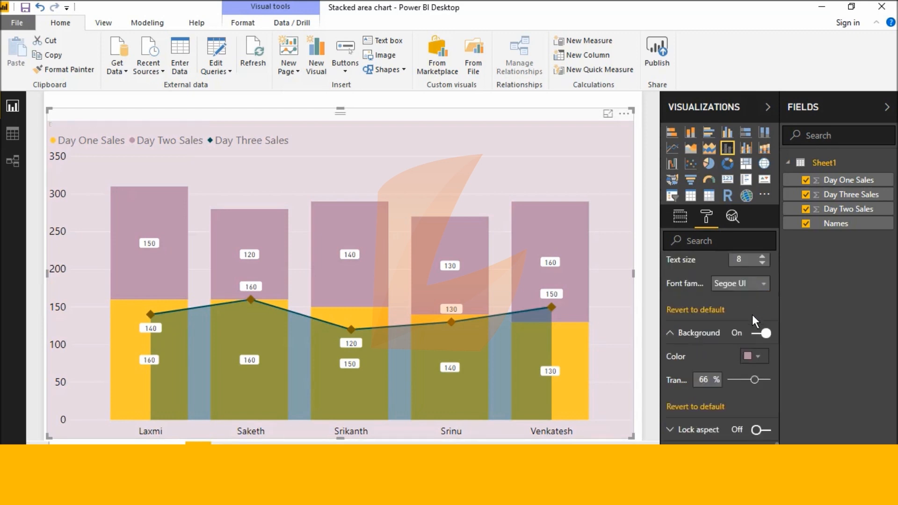
pyautogui.scroll(5, 751, 315)
pyautogui.scroll(-5, 741, 329)
pyautogui.scroll(2, 742, 335)
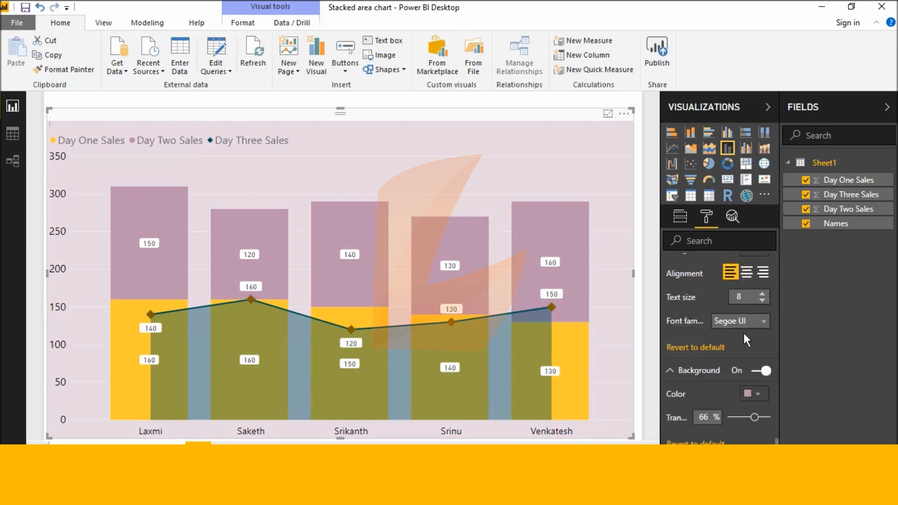
pyautogui.scroll(2, 744, 333)
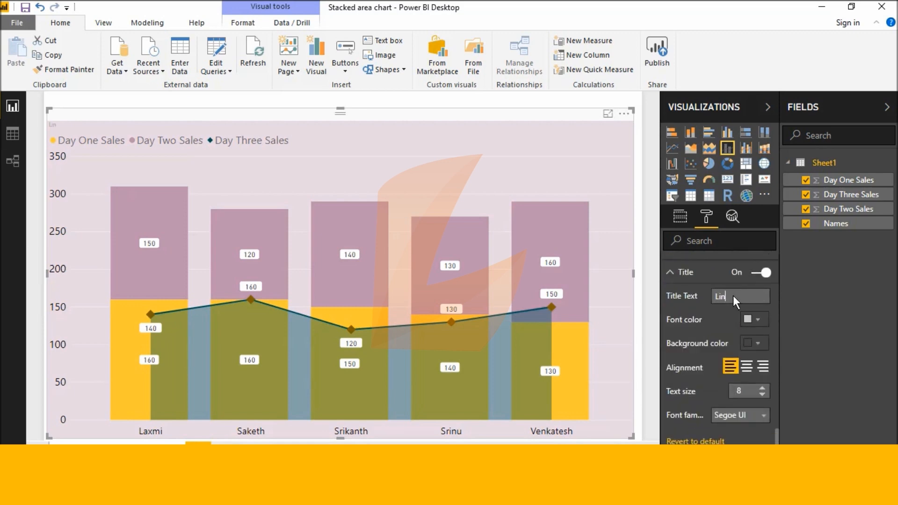
pyautogui.press('BackSpace')
pyautogui.write('acked column chart')
# Step: Give the chart title a white font color, center alignment and a dark mauve background
pyautogui.click(759, 320)
pyautogui.click(683, 268)
pyautogui.click(748, 366)
pyautogui.click(759, 345)
pyautogui.click(763, 240)
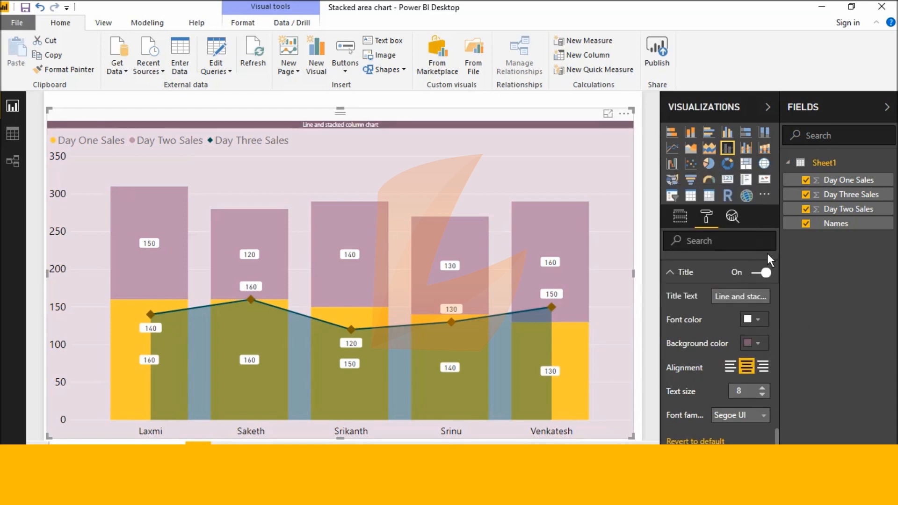
# Step: Increase the chart title's text size to 25
pyautogui.click(763, 388)
pyautogui.click(762, 387)
pyautogui.click(763, 388)
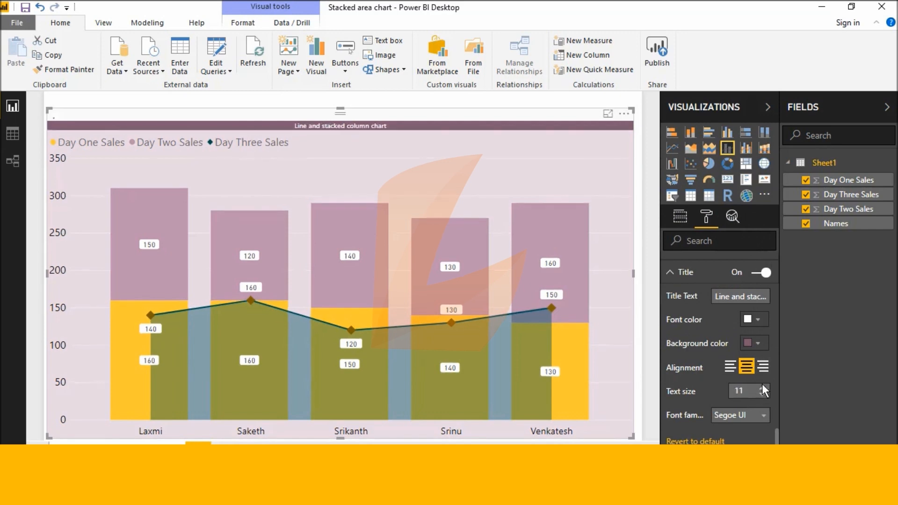
pyautogui.click(763, 387)
pyautogui.click(763, 387)
pyautogui.click(762, 388)
pyautogui.click(763, 387)
pyautogui.click(763, 387)
pyautogui.click(763, 388)
pyautogui.click(763, 387)
pyautogui.click(763, 388)
pyautogui.click(762, 387)
pyautogui.click(762, 387)
pyautogui.click(762, 387)
pyautogui.click(763, 388)
pyautogui.click(762, 387)
pyautogui.click(763, 387)
pyautogui.click(763, 387)
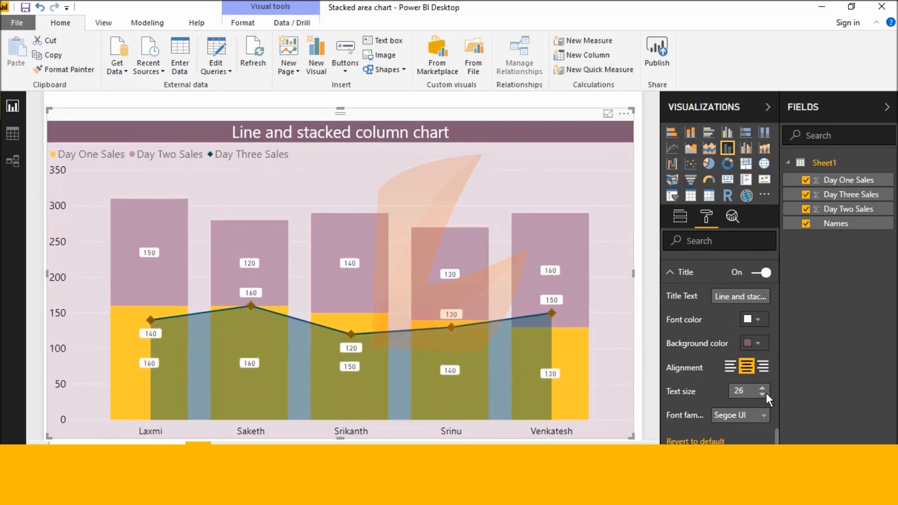
pyautogui.click(763, 394)
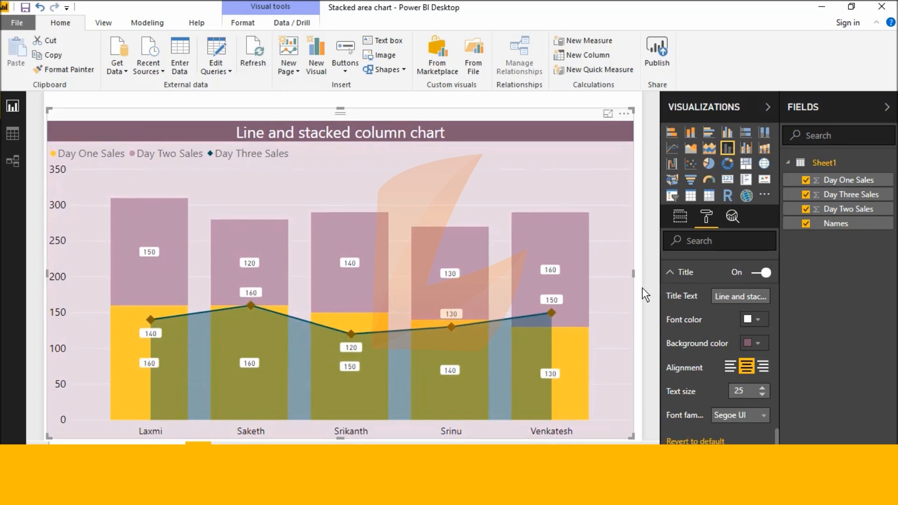
# Step: Turn on the chart border in the recently used dark purple shade and deselect the chart
pyautogui.scroll(-3, 702, 423)
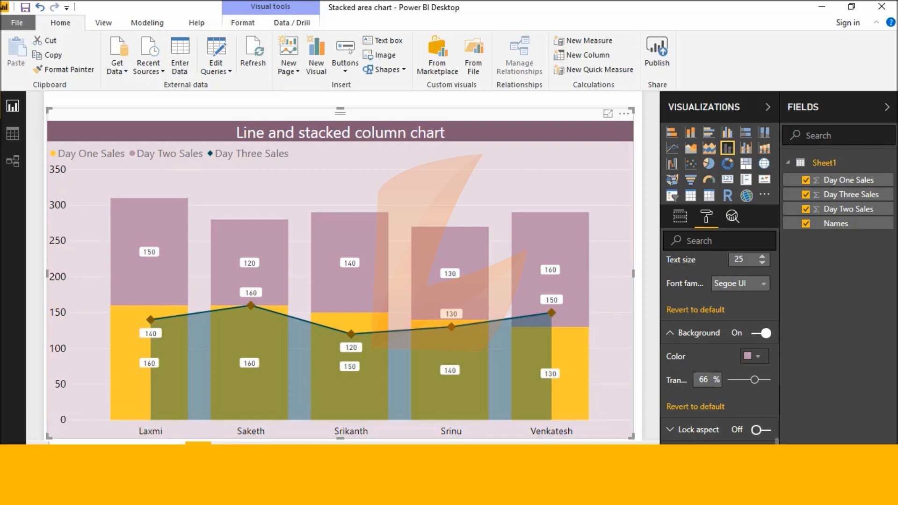
pyautogui.scroll(-1, 694, 416)
pyautogui.click(757, 406)
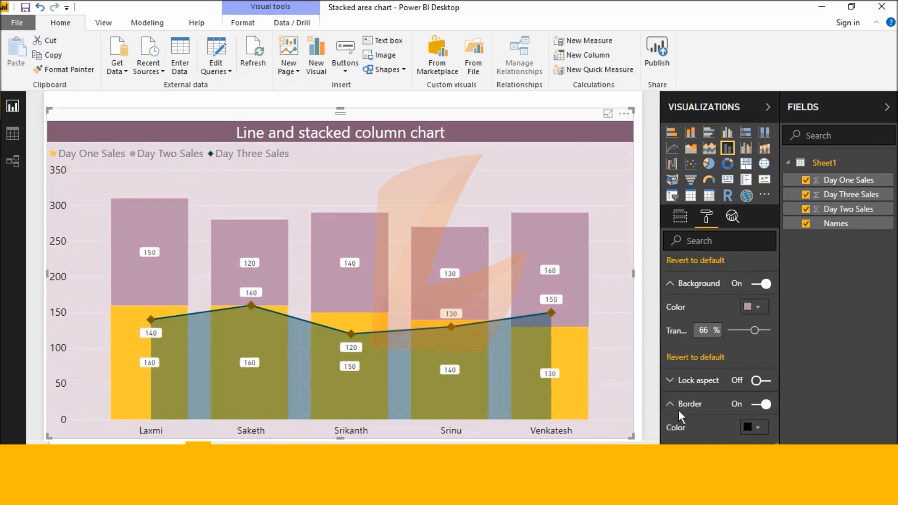
pyautogui.click(763, 430)
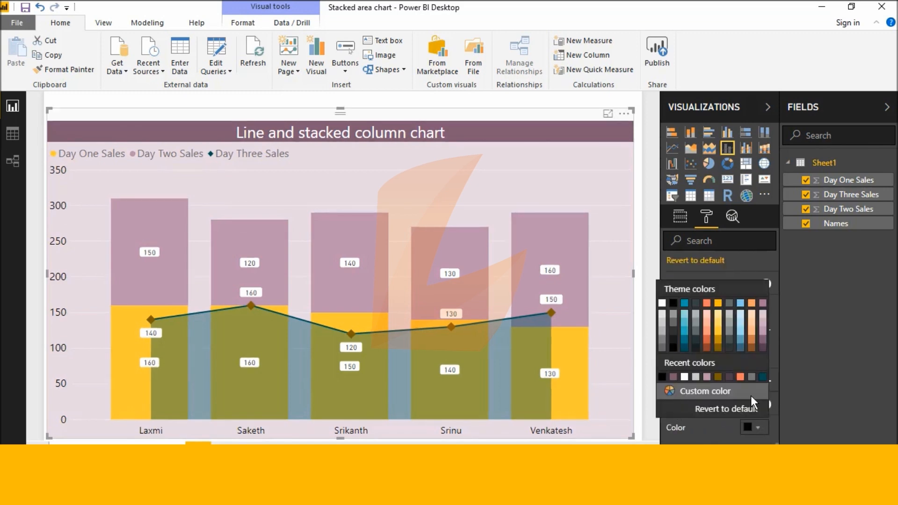
pyautogui.click(729, 377)
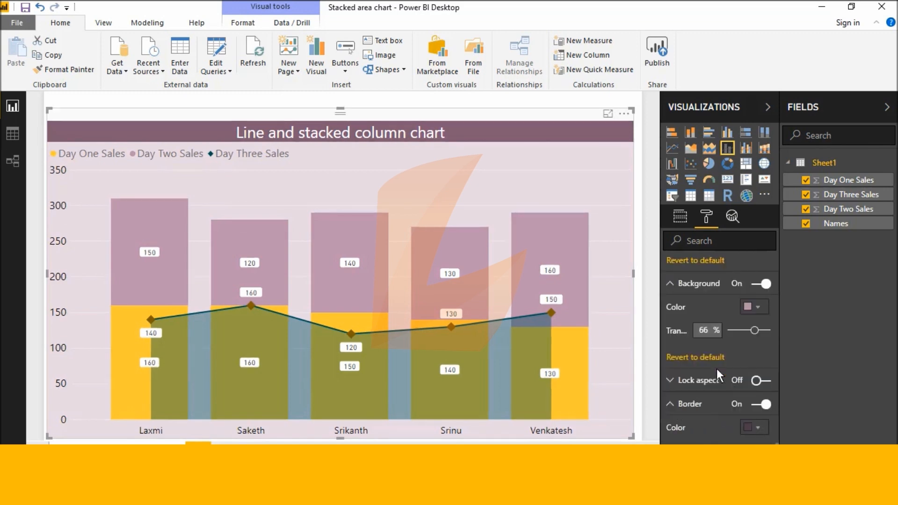
pyautogui.click(645, 239)
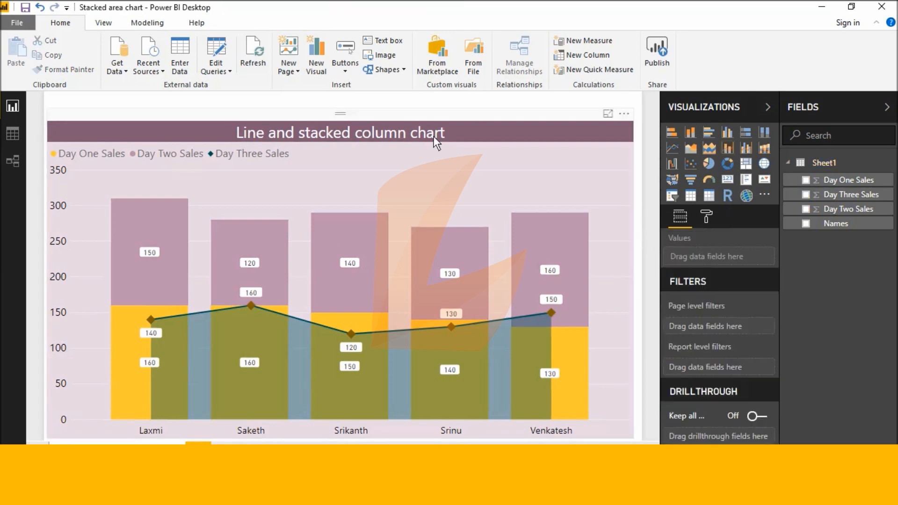